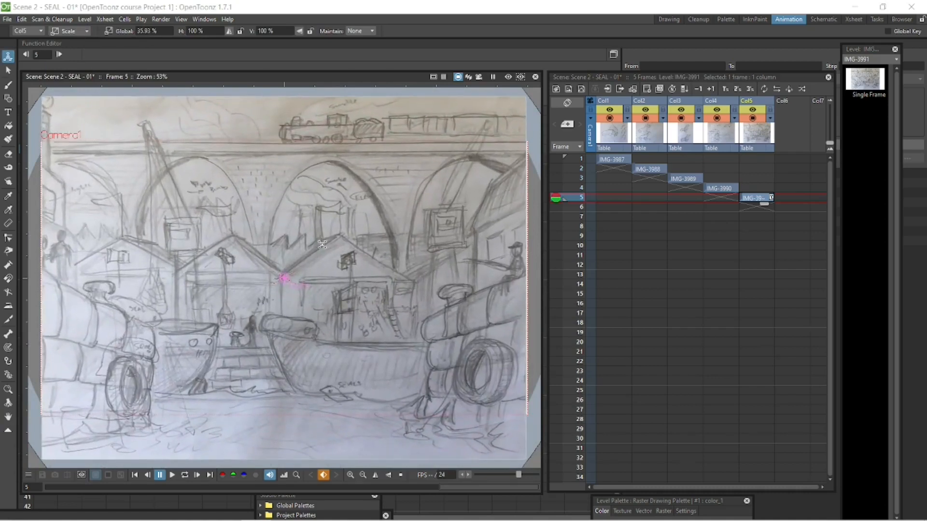
Review the scanned seal drawings on frames 4 and 3.
{"action": "left_click", "coordinate": [722, 190]}
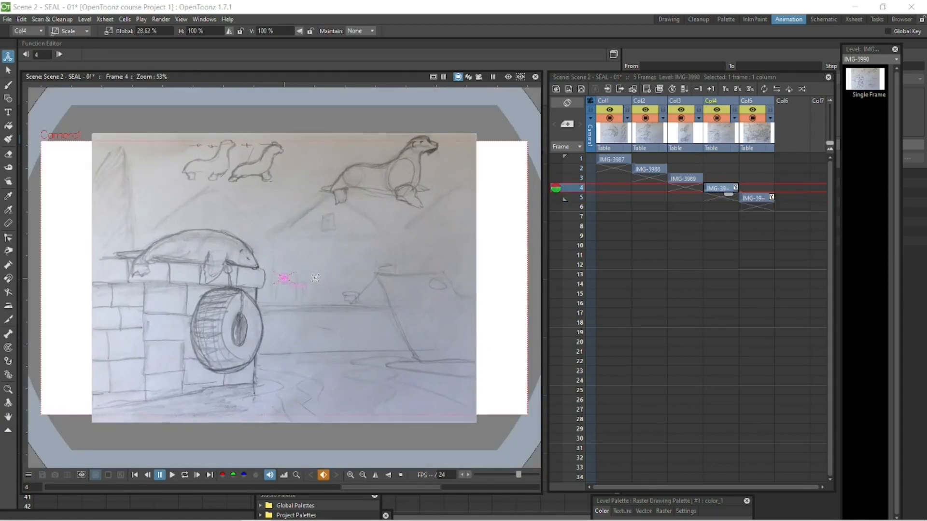
{"action": "left_click_drag", "start_coordinate": [317, 277], "coordinate": [317, 277]}
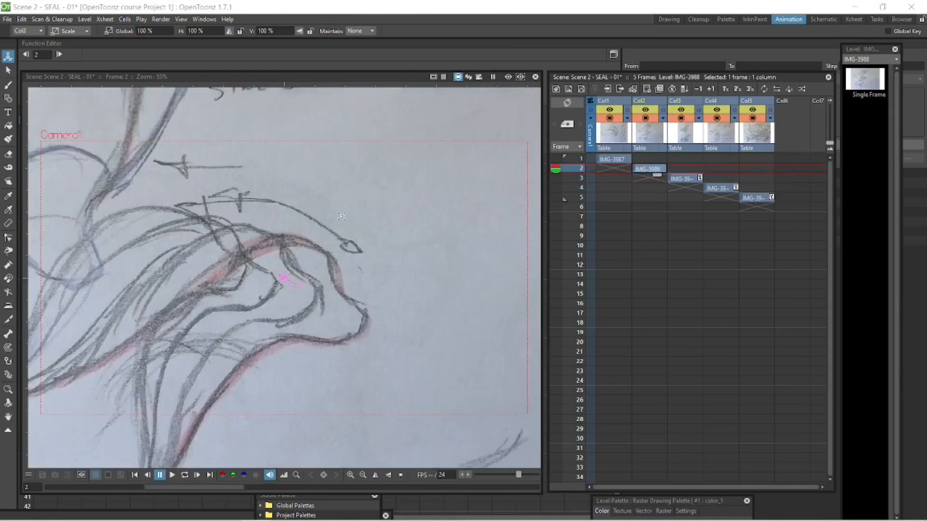
{"action": "left_click_drag", "start_coordinate": [316, 250], "coordinate": [316, 250]}
{"action": "left_click_drag", "start_coordinate": [315, 250], "coordinate": [317, 249]}
Place the seal stretch-and-squash sketch on frame 1 and extend its exposure to frame 24.
{"action": "left_click", "coordinate": [611, 169]}
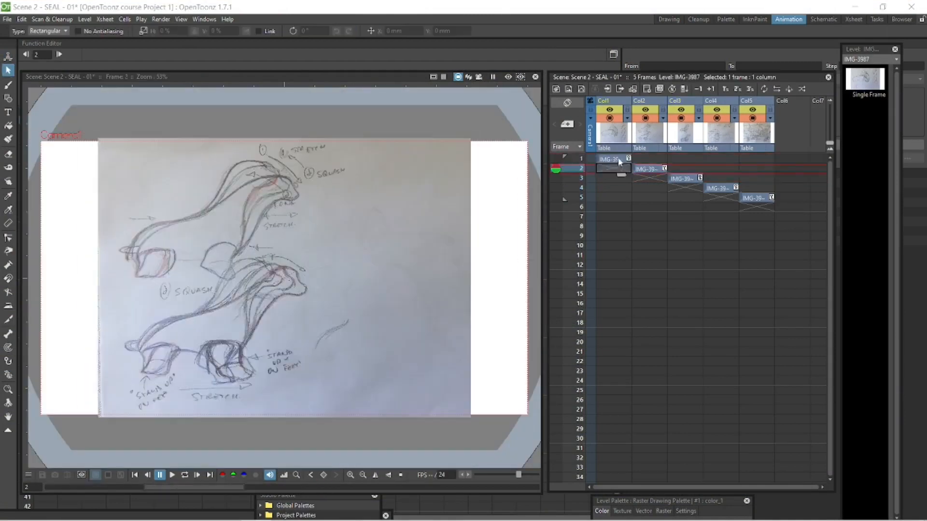
{"action": "left_click", "coordinate": [610, 159]}
{"action": "left_click", "coordinate": [609, 170]}
{"action": "left_click", "coordinate": [609, 160]}
{"action": "left_click", "coordinate": [608, 169]}
{"action": "left_click", "coordinate": [646, 169]}
{"action": "left_click_drag", "start_coordinate": [646, 169], "coordinate": [662, 382]}
{"action": "left_click", "coordinate": [646, 159]}
Hide the other four scanned-drawing columns and move the seal stretch-and-squash column to the Col5 position.
{"action": "left_click", "coordinate": [612, 109]}
{"action": "left_click", "coordinate": [681, 110]}
{"action": "left_click", "coordinate": [717, 110]}
{"action": "left_click", "coordinate": [752, 111]}
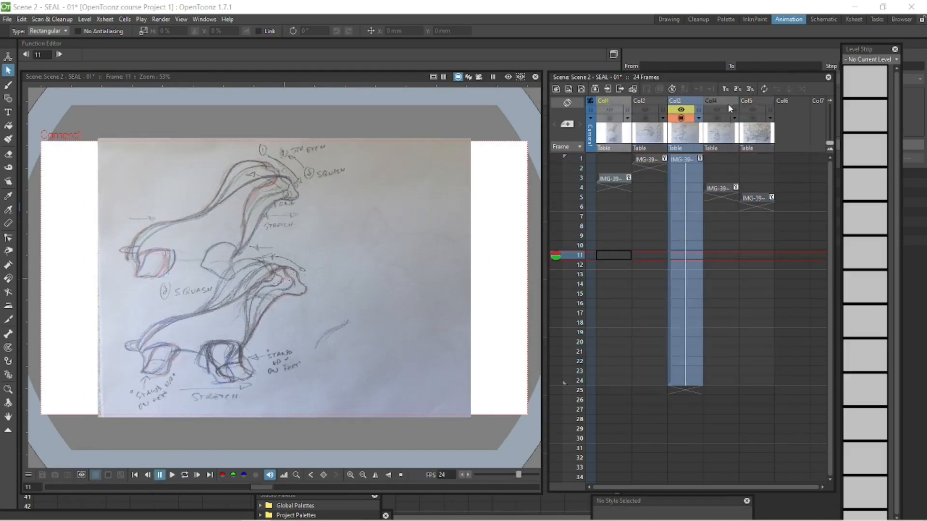
{"action": "left_click_drag", "start_coordinate": [728, 103], "coordinate": [759, 105]}
Try a brush stroke on the empty frame 1 cell of Col6 and undo it.
{"action": "left_click", "coordinate": [788, 156]}
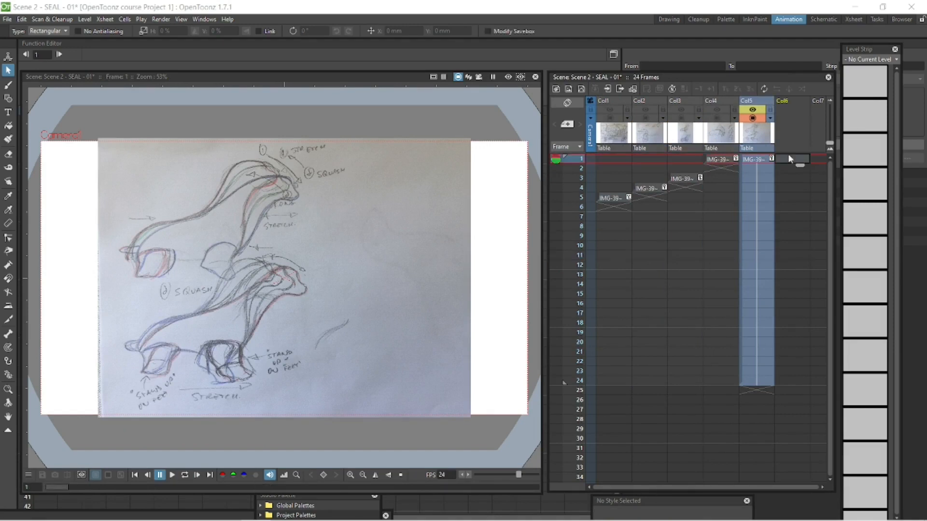
{"action": "left_click", "coordinate": [8, 85]}
{"action": "left_click_drag", "start_coordinate": [371, 182], "coordinate": [349, 275]}
{"action": "key", "text": "ctrl+z"}
Create a Toonz Raster level named "Seal line & colour" on frame 1 of Col6.
{"action": "right_click", "coordinate": [795, 158]}
{"action": "left_click", "coordinate": [802, 178]}
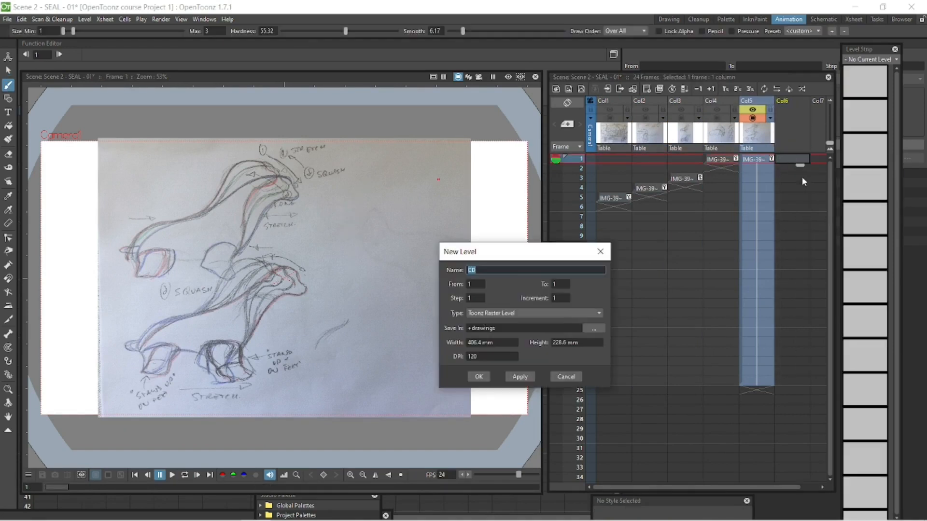
{"action": "type", "text": "Line"}
{"action": "left_click_drag", "start_coordinate": [500, 270], "coordinate": [453, 272]}
{"action": "type", "text": "Seal line & colour"}
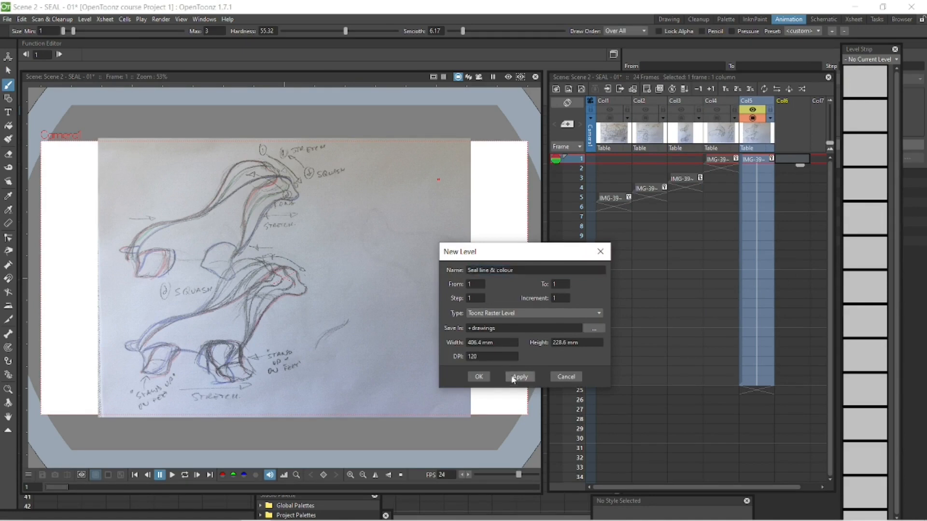
{"action": "left_click", "coordinate": [519, 376]}
{"action": "left_click", "coordinate": [565, 378]}
{"action": "left_click", "coordinate": [252, 213]}
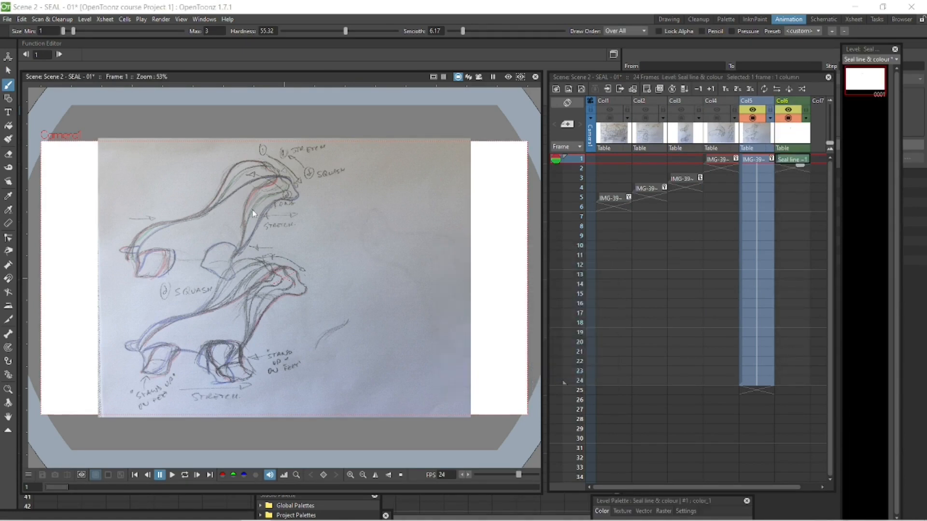
Try several brush strokes over the upper seal sketch at 100% zoom and undo them.
{"action": "key", "text": "plus"}
{"action": "key", "text": "space"}
{"action": "left_click_drag", "start_coordinate": [295, 280], "coordinate": [456, 314]}
{"action": "key", "text": "ctrl+z"}
{"action": "key", "text": "space"}
{"action": "left_click_drag", "start_coordinate": [456, 246], "coordinate": [419, 200]}
{"action": "key", "text": "ctrl+z"}
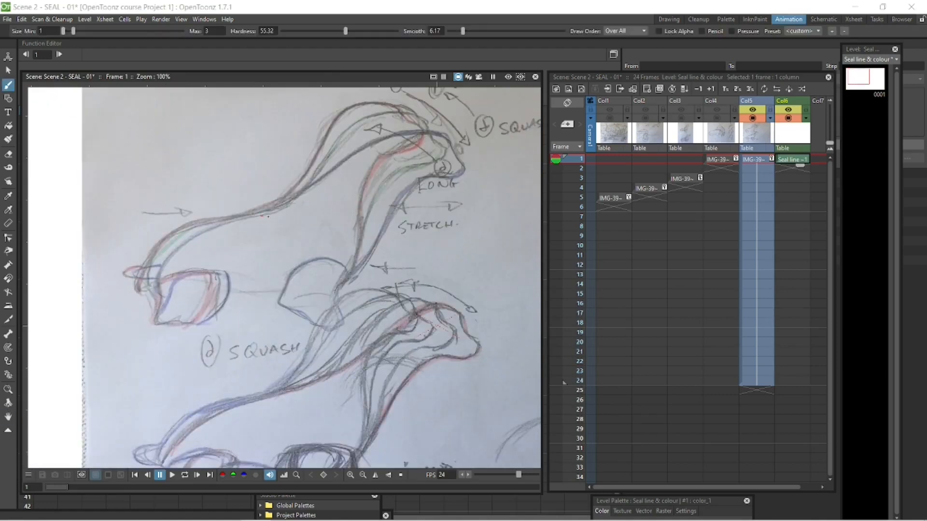
{"action": "left_click_drag", "start_coordinate": [380, 138], "coordinate": [362, 146]}
{"action": "key", "text": "ctrl+z"}
Set the brush's smoothing to 12.98, hardness to 63.4 and maximum size to 5.89, and enable Pencil mode.
{"action": "left_click_drag", "start_coordinate": [464, 32], "coordinate": [481, 32]}
{"action": "left_click_drag", "start_coordinate": [346, 31], "coordinate": [357, 32]}
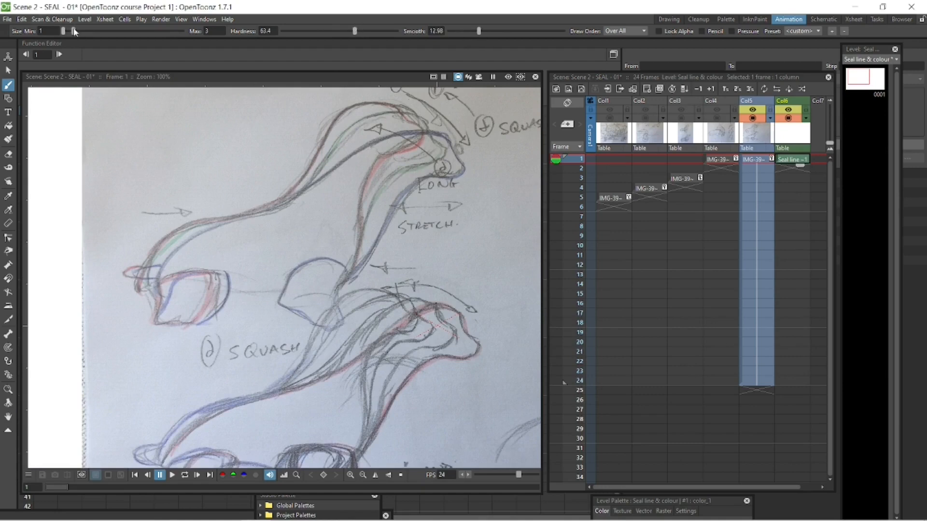
{"action": "left_click_drag", "start_coordinate": [425, 132], "coordinate": [434, 134]}
{"action": "key", "text": "ctrl+z"}
{"action": "double_click", "coordinate": [212, 31]}
{"action": "left_click", "coordinate": [708, 31]}
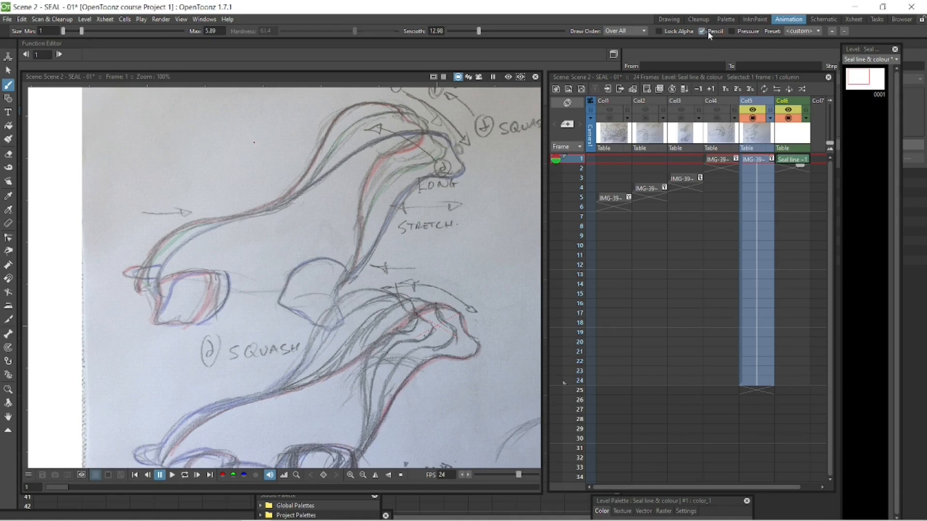
Trace the upper seal's back, tail, rear flipper, head and chest in black with Pressure enabled.
{"action": "mouse_move", "coordinate": [317, 126]}
{"action": "left_mouse_down"}
{"action": "mouse_move", "coordinate": [296, 131]}
{"action": "mouse_move", "coordinate": [244, 232]}
{"action": "left_mouse_up"}
{"action": "key", "text": "ctrl+z"}
{"action": "key", "text": "ctrl+z"}
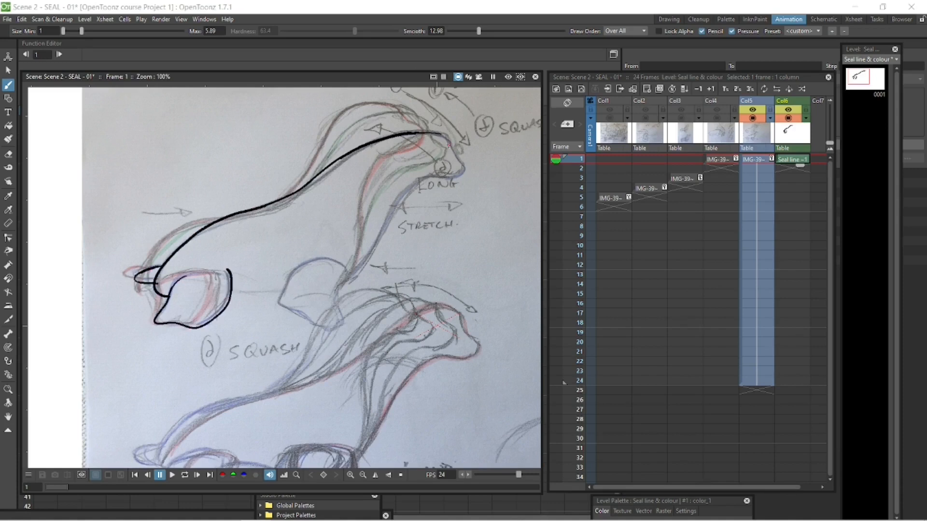
{"action": "key", "text": "shift+space"}
{"action": "mouse_move", "coordinate": [415, 233]}
{"action": "left_mouse_down"}
{"action": "mouse_move", "coordinate": [422, 199]}
{"action": "mouse_move", "coordinate": [439, 244]}
{"action": "mouse_move", "coordinate": [431, 239]}
{"action": "left_mouse_up"}
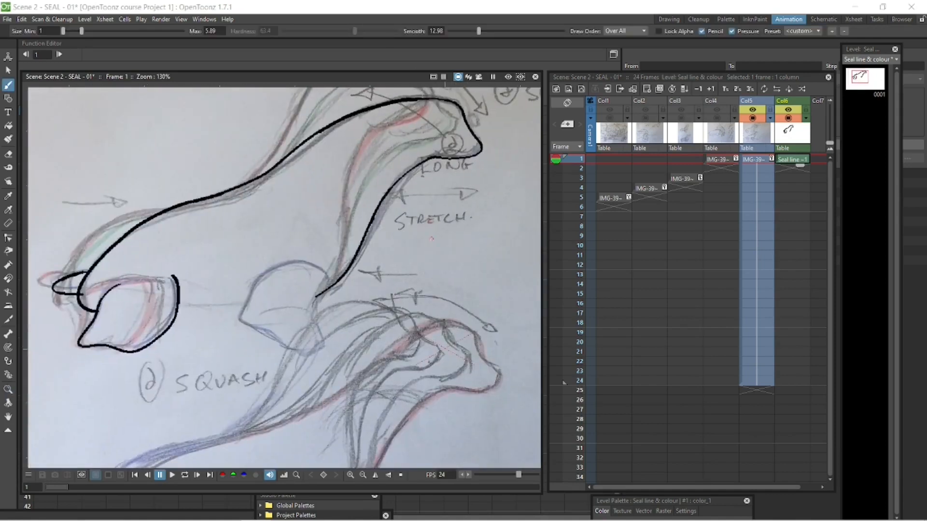
{"action": "left_click", "coordinate": [832, 30]}
{"action": "left_click", "coordinate": [492, 229]}
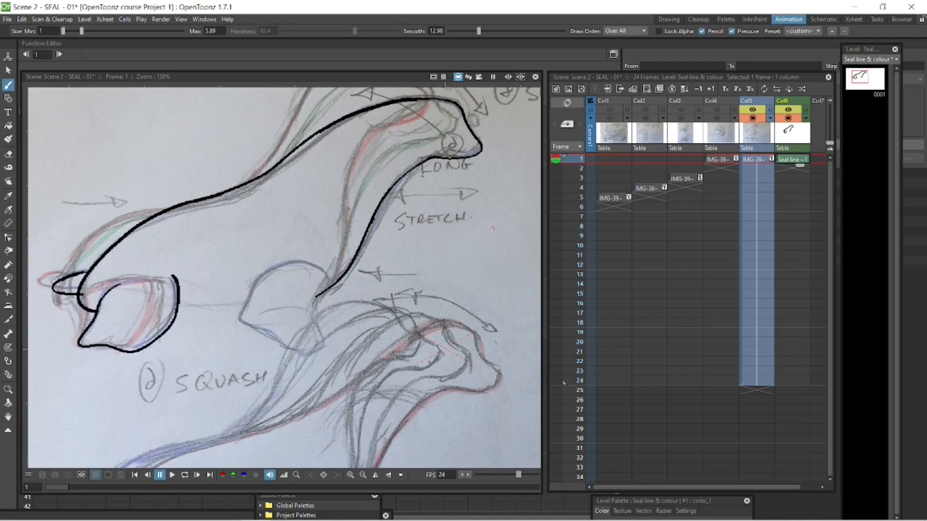
Create a level named "Seal" on frame 1 of Col7 and hide the Col6 drawing.
{"action": "left_click_drag", "start_coordinate": [716, 488], "coordinate": [735, 487]}
{"action": "right_click", "coordinate": [809, 160]}
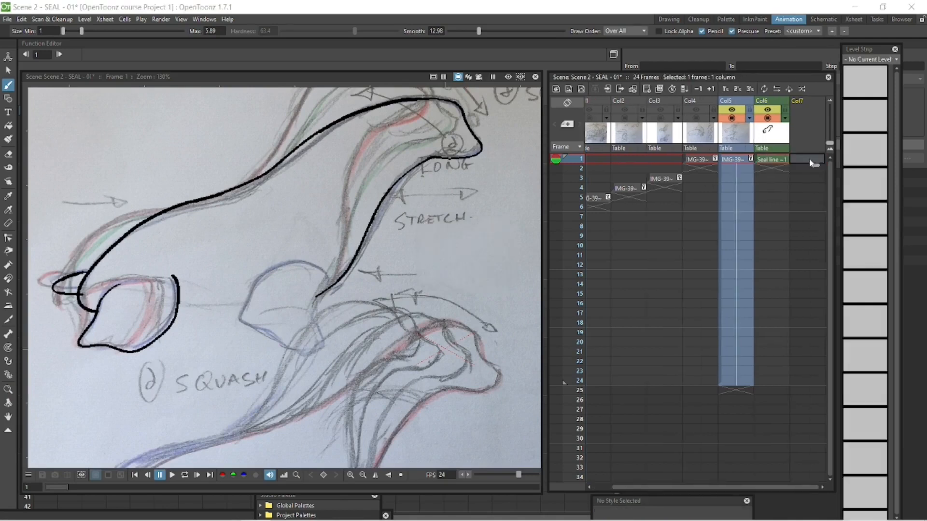
{"action": "left_click", "coordinate": [844, 181]}
{"action": "left_click", "coordinate": [484, 375]}
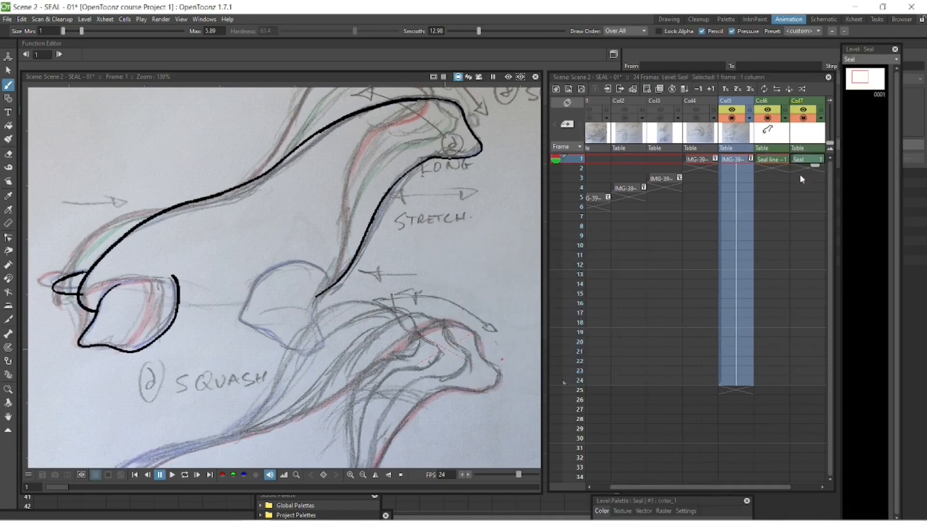
{"action": "left_click", "coordinate": [768, 110]}
Turn off the brush's Pressure and Pencil options for the Seal level.
{"action": "left_click", "coordinate": [744, 31]}
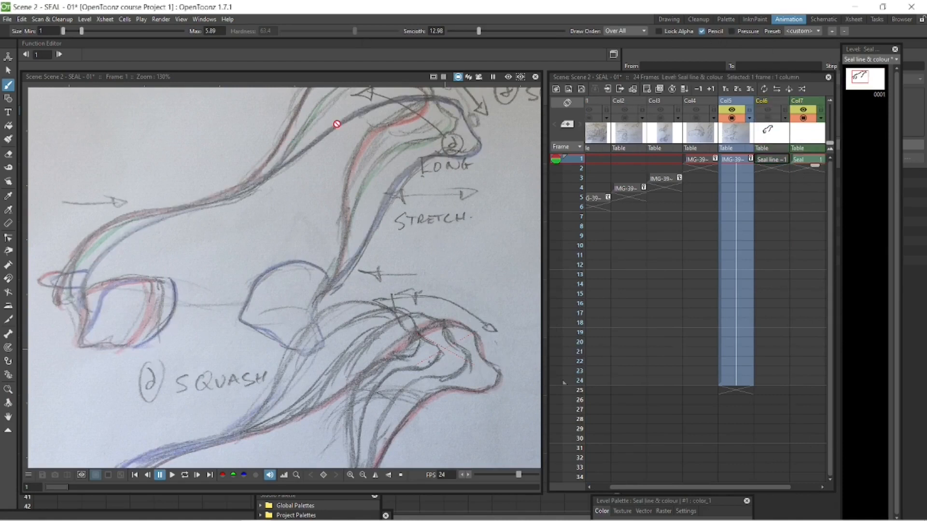
{"action": "left_click", "coordinate": [806, 161]}
{"action": "left_click_drag", "start_coordinate": [340, 126], "coordinate": [278, 169]}
{"action": "key", "text": "ctrl+z"}
{"action": "left_click", "coordinate": [703, 32]}
Try a brush stroke without Pencil mode on the seal's neck and erase it.
{"action": "mouse_move", "coordinate": [357, 119]}
{"action": "left_mouse_down"}
{"action": "mouse_move", "coordinate": [320, 140]}
{"action": "mouse_move", "coordinate": [339, 128]}
{"action": "mouse_move", "coordinate": [340, 96]}
{"action": "mouse_move", "coordinate": [360, 154]}
{"action": "mouse_move", "coordinate": [358, 183]}
{"action": "left_mouse_up"}
{"action": "key", "text": "shift+space"}
{"action": "key", "text": "space"}
{"action": "left_click_drag", "start_coordinate": [379, 222], "coordinate": [419, 331]}
{"action": "scroll", "coordinate": [381, 277], "scroll_direction": "up", "scroll_amount": 3}
{"action": "left_click", "coordinate": [8, 154]}
{"action": "left_click_drag", "start_coordinate": [369, 151], "coordinate": [251, 231]}
{"action": "left_click", "coordinate": [8, 85]}
Assign the raster style named "brush" to color_1 of the Seal level.
{"action": "left_click", "coordinate": [356, 513]}
{"action": "left_click_drag", "start_coordinate": [361, 495], "coordinate": [234, 500]}
{"action": "left_click_drag", "start_coordinate": [353, 514], "coordinate": [271, 505]}
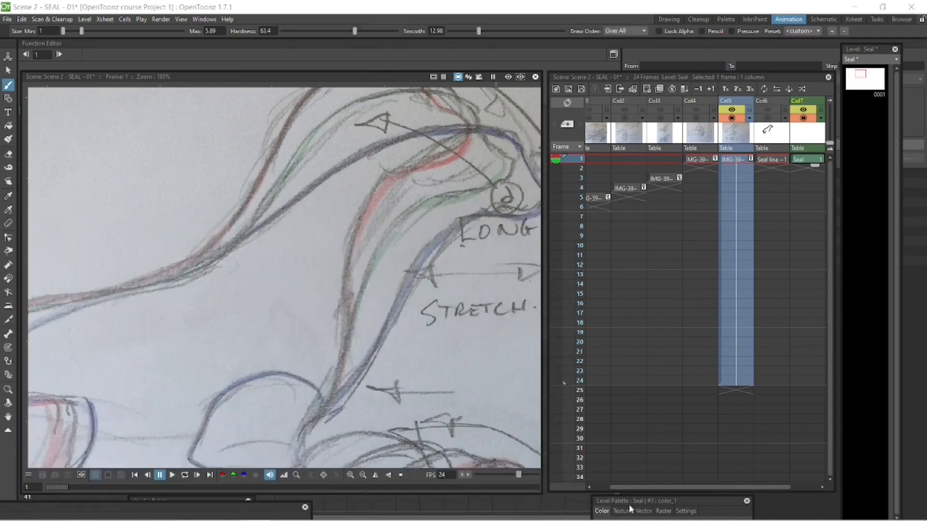
{"action": "left_click_drag", "start_coordinate": [630, 509], "coordinate": [653, 122]}
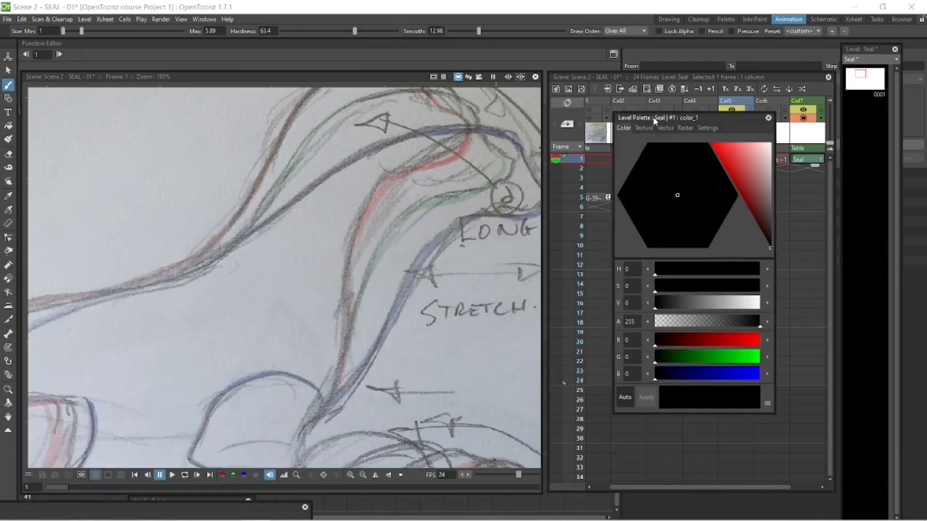
{"action": "left_click", "coordinate": [691, 123]}
{"action": "mouse_move", "coordinate": [772, 144]}
{"action": "left_mouse_down"}
{"action": "mouse_move", "coordinate": [773, 191]}
{"action": "mouse_move", "coordinate": [772, 169]}
{"action": "left_mouse_up"}
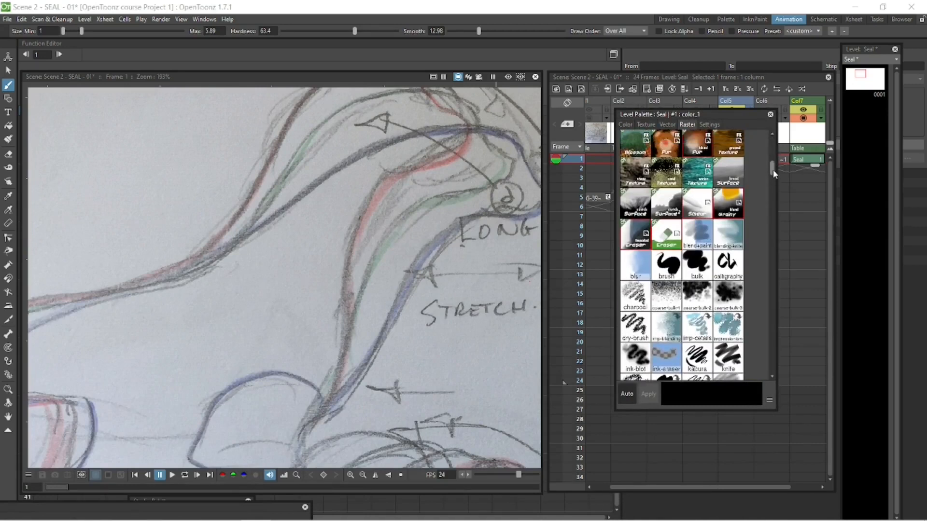
{"action": "left_click", "coordinate": [671, 259]}
{"action": "left_click", "coordinate": [770, 114]}
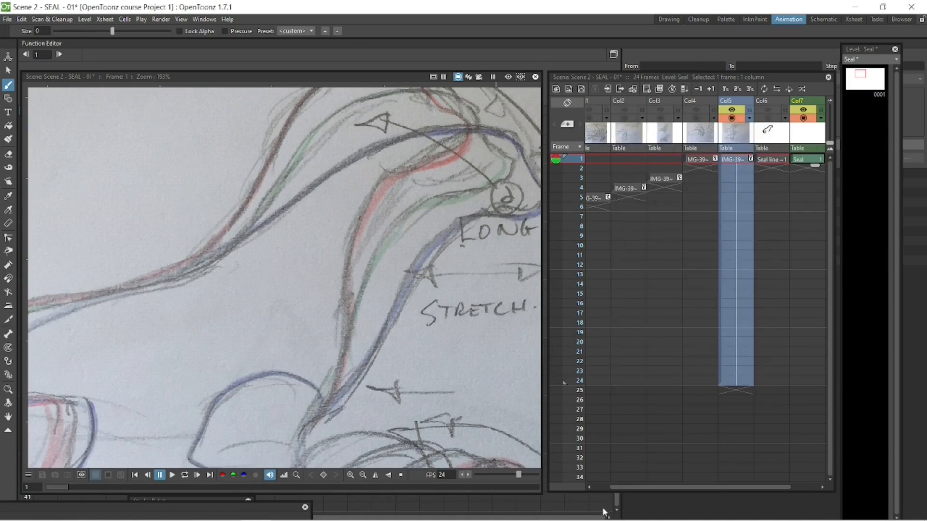
Open the Seal level's palette and move it clear of the drawing.
{"action": "left_click", "coordinate": [198, 20]}
{"action": "left_click", "coordinate": [248, 88]}
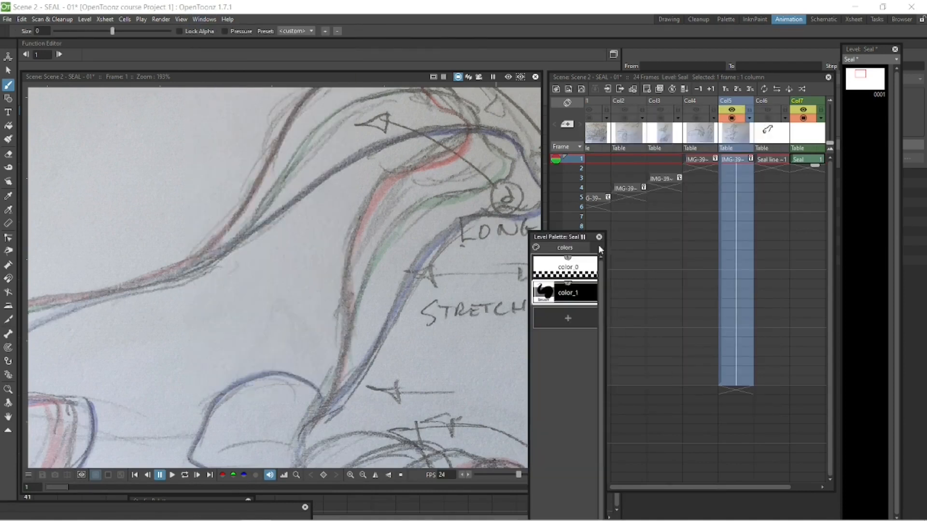
{"action": "left_click_drag", "start_coordinate": [604, 238], "coordinate": [634, 333]}
Draw a closed black test oval over the seal's neck with the color_1 brush.
{"action": "left_click_drag", "start_coordinate": [345, 163], "coordinate": [274, 216]}
{"action": "left_click_drag", "start_coordinate": [380, 159], "coordinate": [303, 237]}
{"action": "key", "text": "ctrl+z"}
{"action": "key", "text": "ctrl+z"}
{"action": "mouse_move", "coordinate": [390, 143]}
{"action": "left_mouse_down"}
{"action": "mouse_move", "coordinate": [438, 207]}
{"action": "mouse_move", "coordinate": [393, 141]}
{"action": "left_mouse_up"}
Add a new style to the Seal palette and set its color to a dark blue-grey.
{"action": "left_click", "coordinate": [598, 413]}
{"action": "left_click_drag", "start_coordinate": [618, 331], "coordinate": [629, 184]}
{"action": "left_click", "coordinate": [204, 19]}
{"action": "left_click", "coordinate": [221, 78]}
{"action": "left_click", "coordinate": [625, 125]}
{"action": "left_click_drag", "start_coordinate": [688, 116], "coordinate": [428, 111]}
{"action": "left_click_drag", "start_coordinate": [512, 236], "coordinate": [505, 205]}
{"action": "left_click_drag", "start_coordinate": [444, 188], "coordinate": [414, 193]}
{"action": "left_click_drag", "start_coordinate": [434, 110], "coordinate": [401, 500]}
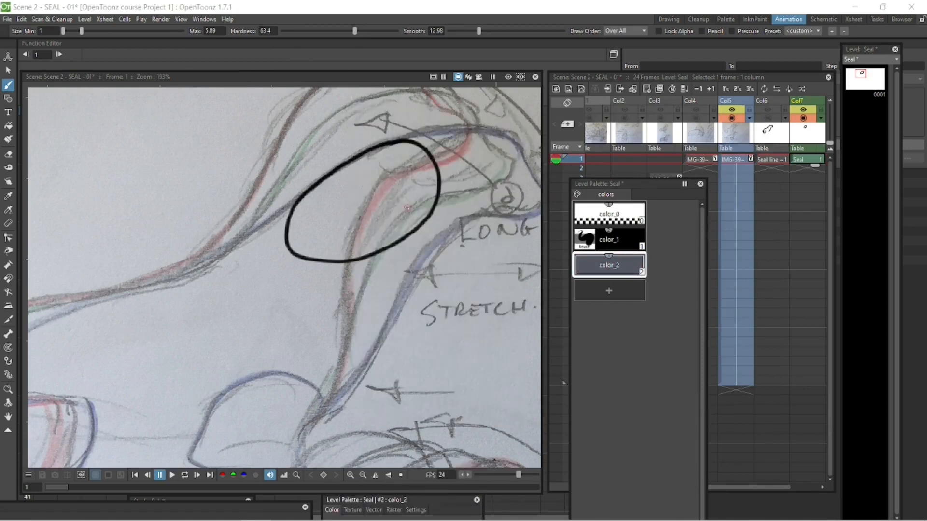
Try painting color_2 over the oval with the Paint Brush tool in Areas mode.
{"action": "left_click", "coordinate": [9, 139]}
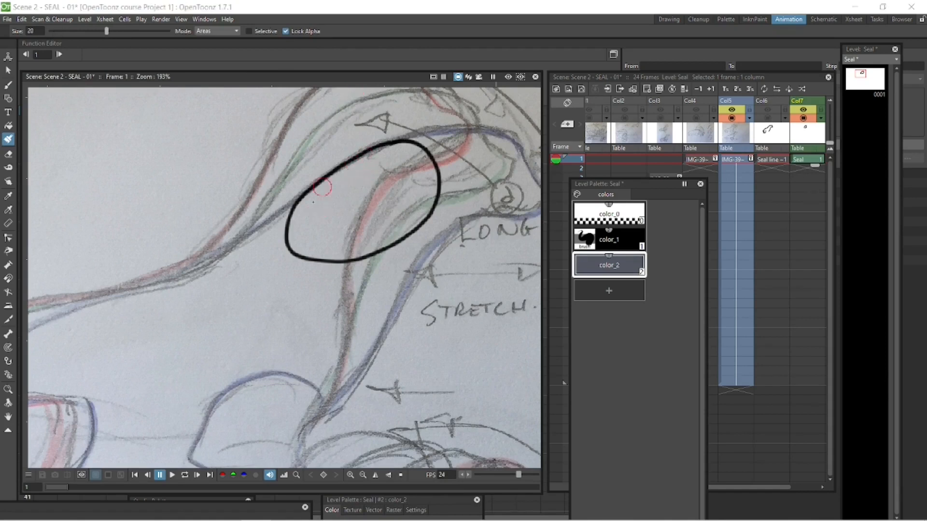
{"action": "left_click_drag", "start_coordinate": [318, 215], "coordinate": [384, 164]}
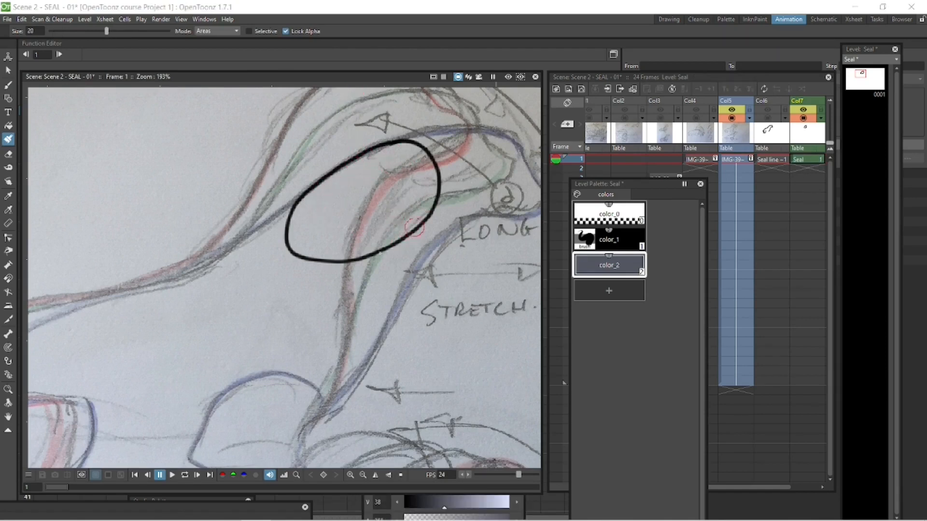
{"action": "mouse_move", "coordinate": [447, 200]}
{"action": "left_mouse_down"}
{"action": "mouse_move", "coordinate": [417, 173]}
{"action": "mouse_move", "coordinate": [386, 237]}
{"action": "mouse_move", "coordinate": [317, 188]}
{"action": "mouse_move", "coordinate": [282, 242]}
{"action": "mouse_move", "coordinate": [297, 256]}
{"action": "left_mouse_up"}
{"action": "left_click", "coordinate": [286, 31]}
Try painting around the oval with an added brown style, and undo the painting and the new style.
{"action": "left_click", "coordinate": [427, 510]}
{"action": "left_click", "coordinate": [457, 399]}
{"action": "key", "text": "ctrl+z"}
{"action": "left_click", "coordinate": [609, 290]}
{"action": "left_click", "coordinate": [454, 375]}
{"action": "mouse_move", "coordinate": [453, 186]}
{"action": "left_mouse_down"}
{"action": "mouse_move", "coordinate": [448, 196]}
{"action": "mouse_move", "coordinate": [371, 186]}
{"action": "mouse_move", "coordinate": [357, 301]}
{"action": "left_mouse_up"}
{"action": "key", "text": "ctrl+z"}
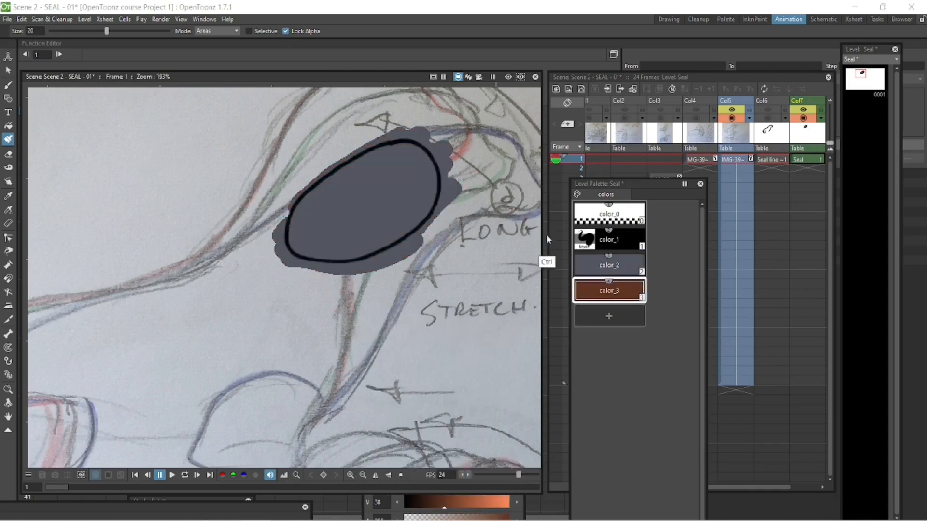
{"action": "key", "text": "ctrl+z"}
{"action": "key", "text": "ctrl+z"}
{"action": "key", "text": "ctrl+z"}
Fill the black oval with the blue-grey color_2 and check the edge of the fill up close.
{"action": "left_click", "coordinate": [631, 267]}
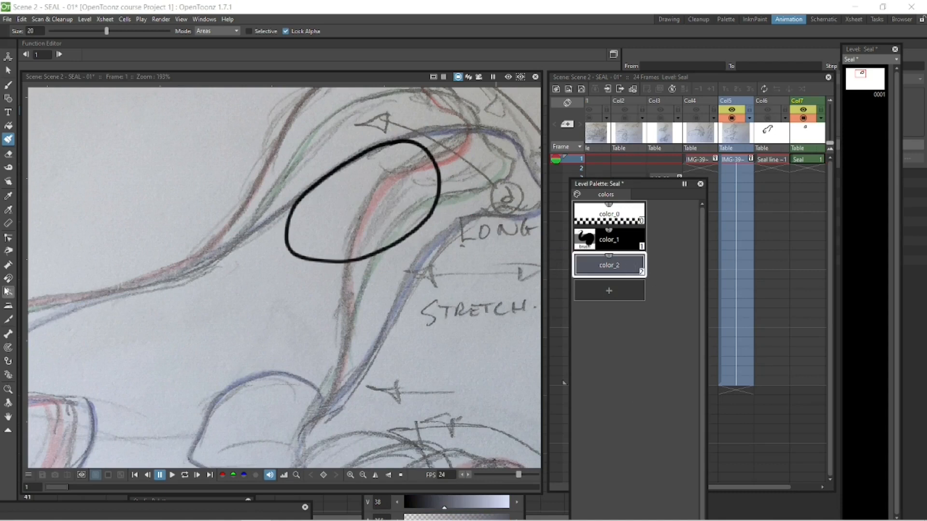
{"action": "key", "text": "f"}
{"action": "left_click", "coordinate": [425, 183]}
{"action": "scroll", "coordinate": [425, 176], "scroll_direction": "up", "scroll_amount": 3}
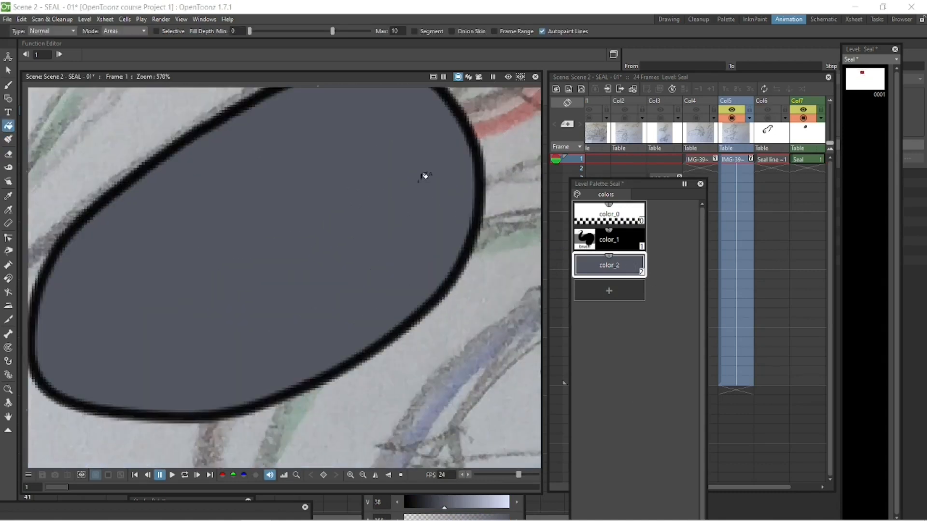
{"action": "scroll", "coordinate": [424, 176], "scroll_direction": "down", "scroll_amount": 8}
Delete the filled test oval from the Seal level.
{"action": "mouse_move", "coordinate": [620, 185]}
{"action": "left_mouse_down"}
{"action": "mouse_move", "coordinate": [453, 488]}
{"action": "mouse_move", "coordinate": [628, 388]}
{"action": "mouse_move", "coordinate": [591, 337]}
{"action": "left_mouse_up"}
{"action": "scroll", "coordinate": [439, 285], "scroll_direction": "down", "scroll_amount": 2}
{"action": "key", "text": "s"}
{"action": "key", "text": "Delete"}
Trace the upper seal's back, flippers, head and chest with the color_1 brush on the Seal level.
{"action": "left_click", "coordinate": [807, 159]}
{"action": "left_click", "coordinate": [569, 394]}
{"action": "key", "text": "b"}
{"action": "mouse_move", "coordinate": [488, 164]}
{"action": "left_mouse_down"}
{"action": "mouse_move", "coordinate": [430, 161]}
{"action": "mouse_move", "coordinate": [262, 257]}
{"action": "left_mouse_up"}
{"action": "key", "text": "ctrl+z"}
{"action": "mouse_move", "coordinate": [494, 171]}
{"action": "left_mouse_down"}
{"action": "mouse_move", "coordinate": [341, 202]}
{"action": "mouse_move", "coordinate": [114, 382]}
{"action": "left_mouse_up"}
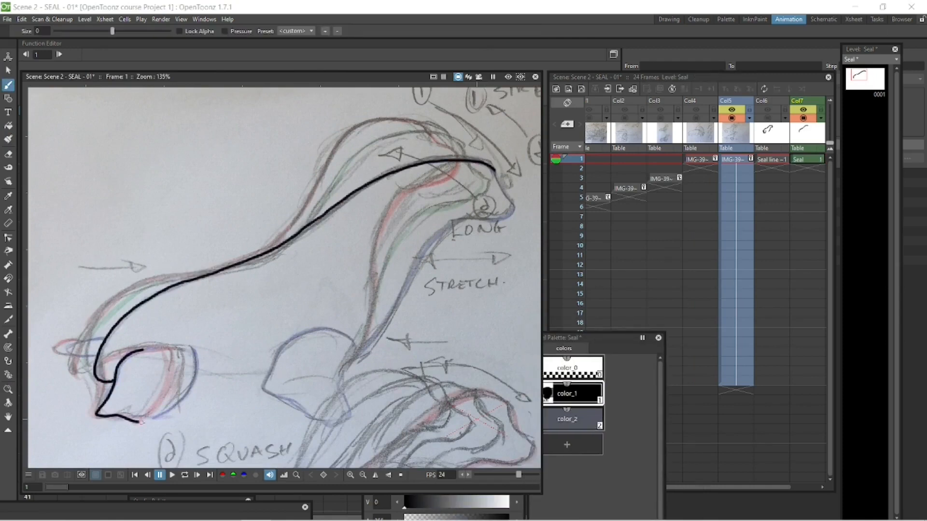
{"action": "left_click_drag", "start_coordinate": [341, 334], "coordinate": [395, 314]}
{"action": "left_click_drag", "start_coordinate": [493, 168], "coordinate": [468, 217]}
{"action": "left_click_drag", "start_coordinate": [389, 323], "coordinate": [472, 219]}
Enable Pressure for the raster brush and try it with two strokes above the seal's back.
{"action": "left_click_drag", "start_coordinate": [254, 78], "coordinate": [257, 76]}
{"action": "left_click", "coordinate": [225, 30]}
{"action": "left_click_drag", "start_coordinate": [300, 154], "coordinate": [206, 236]}
{"action": "left_click_drag", "start_coordinate": [356, 146], "coordinate": [220, 231]}
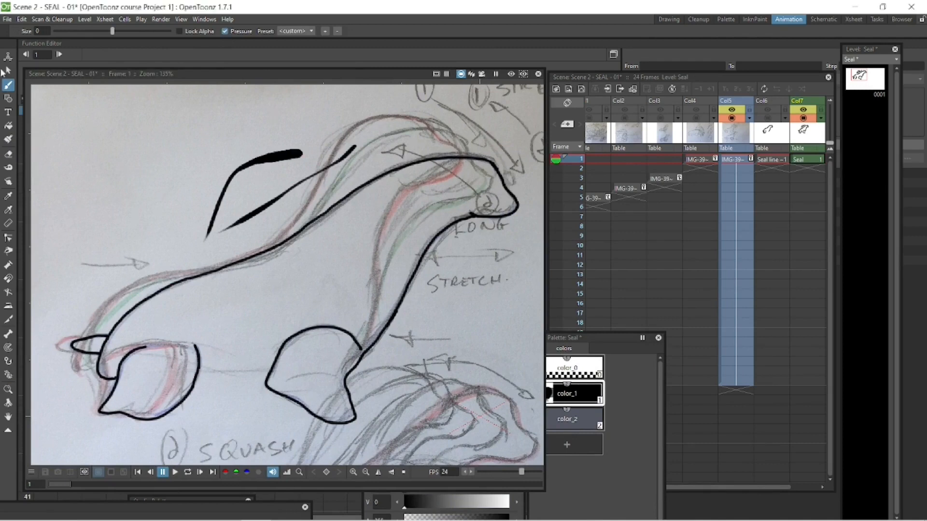
Delete everything drawn on frame 1 of the Seal level.
{"action": "key", "text": "s"}
{"action": "key", "text": "ctrl+a"}
{"action": "key", "text": "Delete"}
{"action": "key", "text": "b"}
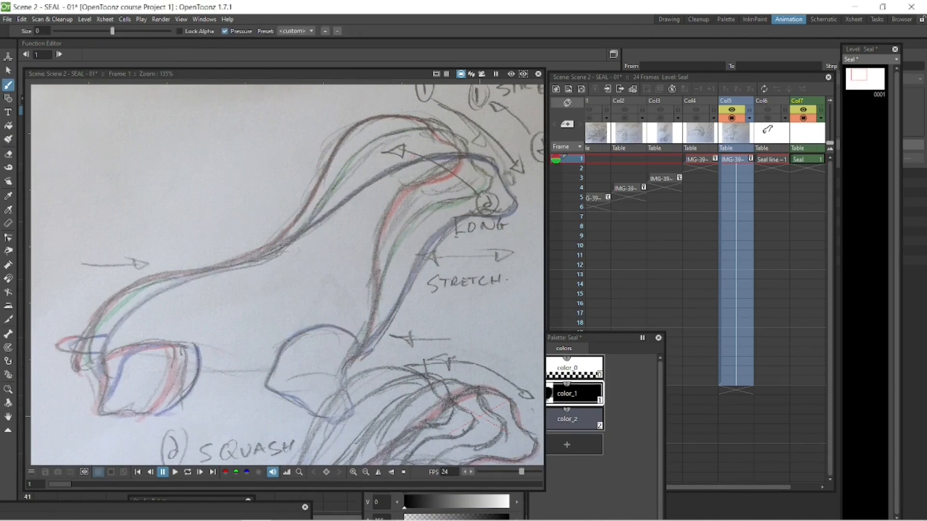
Reduce the raster brush size to -2.77, testing and undoing strokes over the seal sketch.
{"action": "left_click_drag", "start_coordinate": [319, 136], "coordinate": [221, 200]}
{"action": "key", "text": "ctrl+z"}
{"action": "left_click_drag", "start_coordinate": [85, 31], "coordinate": [72, 32]}
{"action": "left_click_drag", "start_coordinate": [351, 130], "coordinate": [247, 208]}
{"action": "key", "text": "ctrl+z"}
{"action": "left_click_drag", "start_coordinate": [72, 32], "coordinate": [59, 33]}
{"action": "left_click_drag", "start_coordinate": [493, 164], "coordinate": [408, 155]}
{"action": "key", "text": "ctrl+z"}
Trace the upper seal's complete outline in color_1, including back, tail, both flippers, head, chest and belly line.
{"action": "mouse_move", "coordinate": [498, 169]}
{"action": "left_mouse_down"}
{"action": "mouse_move", "coordinate": [196, 275]}
{"action": "mouse_move", "coordinate": [105, 376]}
{"action": "left_mouse_up"}
{"action": "left_click_drag", "start_coordinate": [102, 368], "coordinate": [115, 380]}
{"action": "left_click_drag", "start_coordinate": [114, 336], "coordinate": [102, 355]}
{"action": "mouse_move", "coordinate": [155, 346]}
{"action": "left_mouse_down"}
{"action": "mouse_move", "coordinate": [164, 414]}
{"action": "mouse_move", "coordinate": [197, 349]}
{"action": "left_mouse_up"}
{"action": "key", "text": "ctrl+z"}
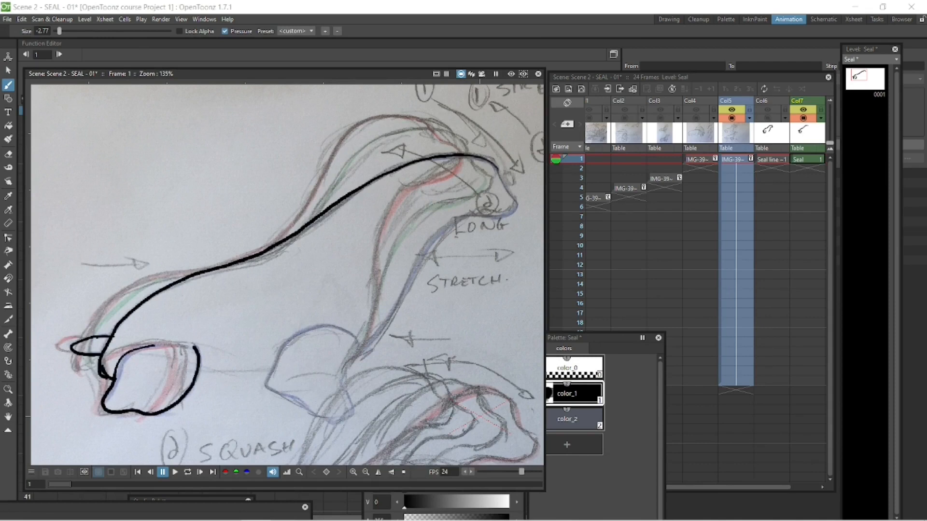
{"action": "left_click_drag", "start_coordinate": [354, 338], "coordinate": [349, 369]}
{"action": "left_click_drag", "start_coordinate": [516, 203], "coordinate": [361, 352]}
{"action": "left_click_drag", "start_coordinate": [199, 370], "coordinate": [268, 372]}
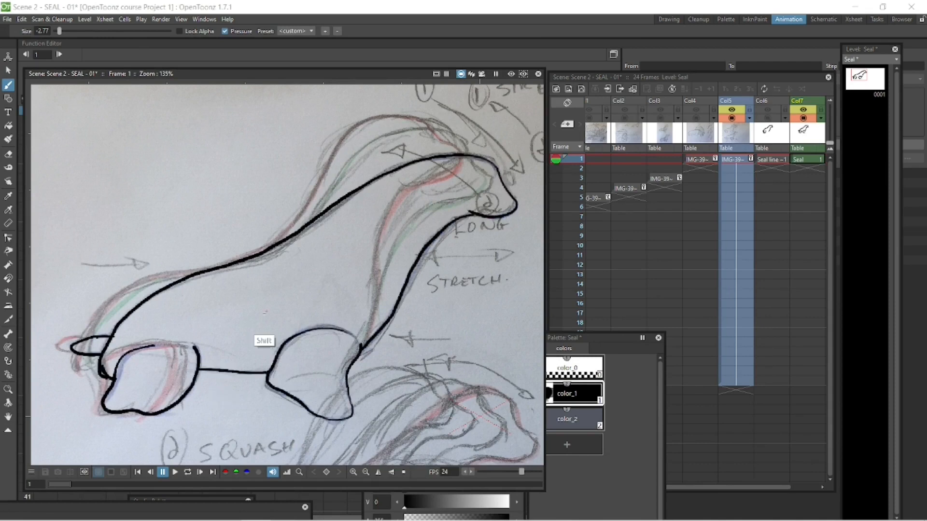
Fill the traced seal's body with color_1 using the Fill tool.
{"action": "scroll", "coordinate": [116, 379], "scroll_direction": "up", "scroll_amount": 2}
{"action": "key", "text": "space"}
{"action": "left_click_drag", "start_coordinate": [116, 379], "coordinate": [207, 313]}
{"action": "key", "text": "a"}
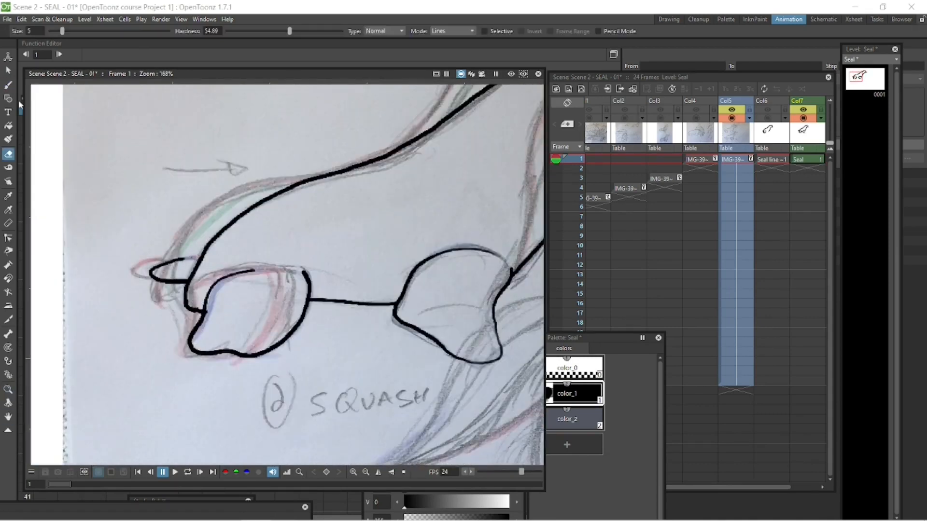
{"action": "key", "text": "b"}
{"action": "scroll", "coordinate": [277, 251], "scroll_direction": "down", "scroll_amount": 4}
{"action": "key", "text": "space"}
{"action": "left_click_drag", "start_coordinate": [331, 314], "coordinate": [235, 336]}
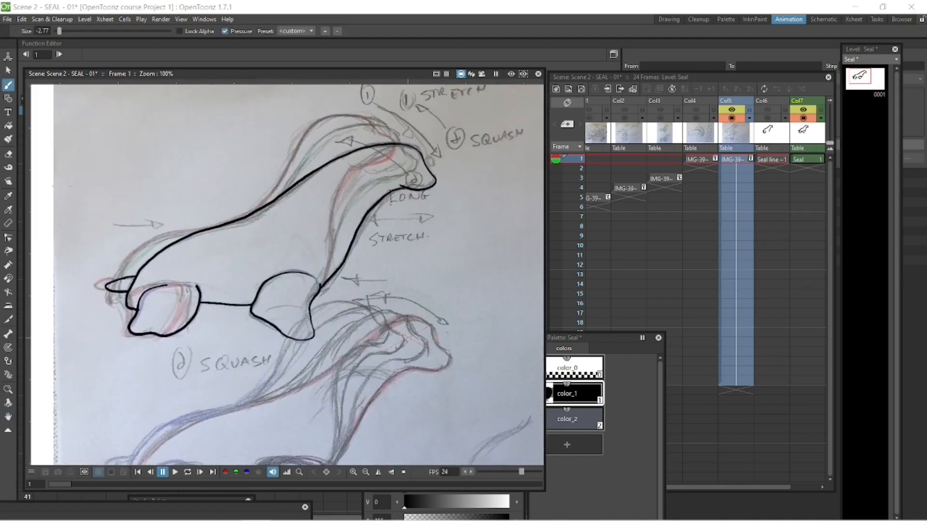
{"action": "left_click", "coordinate": [8, 126]}
{"action": "left_click", "coordinate": [320, 231]}
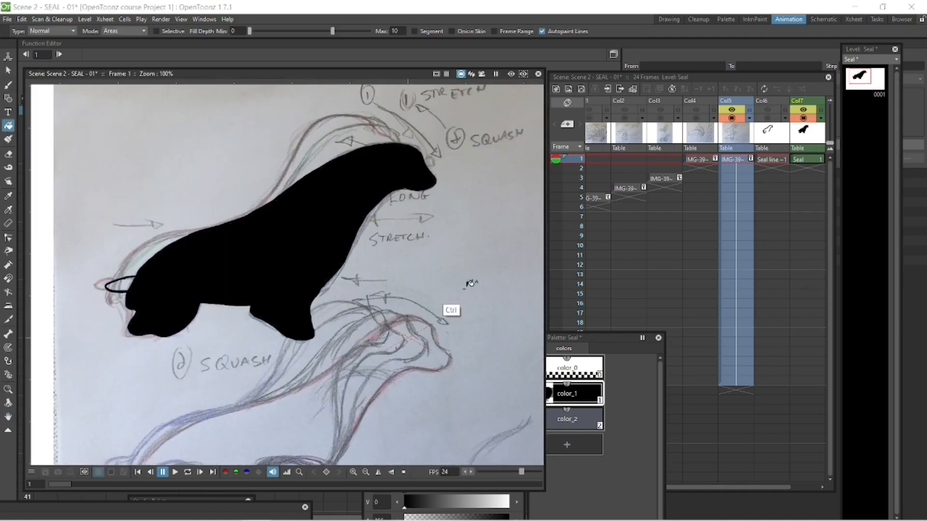
Undo the color_1 fill and fill the traced seal, including its tail and flippers, with color_2.
{"action": "key", "text": "ctrl+z"}
{"action": "left_click", "coordinate": [556, 414]}
{"action": "left_click", "coordinate": [323, 232]}
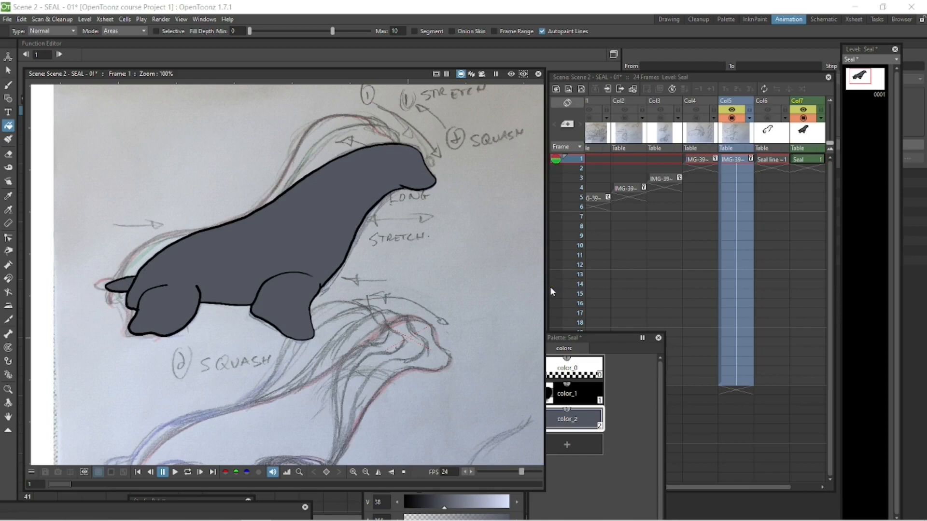
{"action": "key", "text": "shift+space"}
{"action": "mouse_move", "coordinate": [349, 232]}
{"action": "left_mouse_down"}
{"action": "mouse_move", "coordinate": [346, 196]}
{"action": "mouse_move", "coordinate": [296, 100]}
{"action": "mouse_move", "coordinate": [347, 280]}
{"action": "mouse_move", "coordinate": [340, 238]}
{"action": "mouse_move", "coordinate": [348, 256]}
{"action": "mouse_move", "coordinate": [359, 249]}
{"action": "left_mouse_up"}
{"action": "key", "text": "f"}
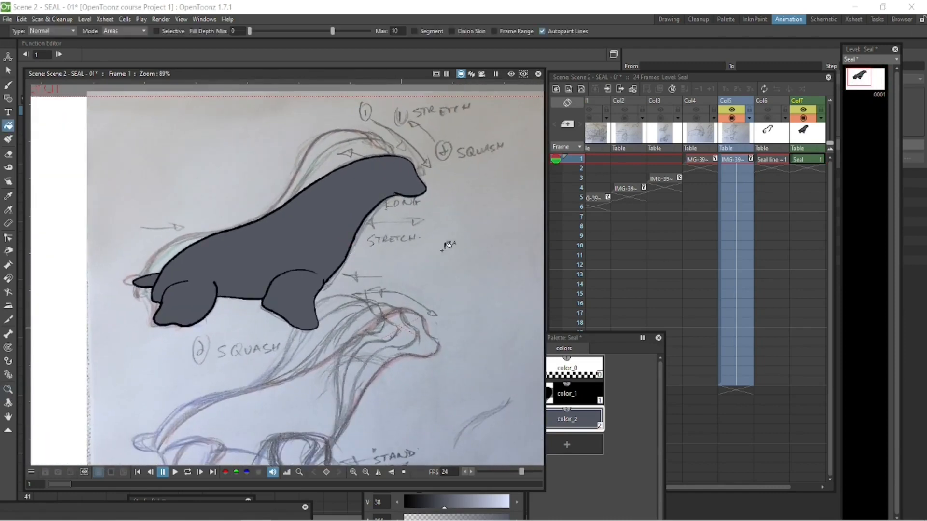
Duplicate drawing 0001 of the Seal level as drawing 0002 and place it on frame 2 of the Seal column.
{"action": "left_click", "coordinate": [805, 159]}
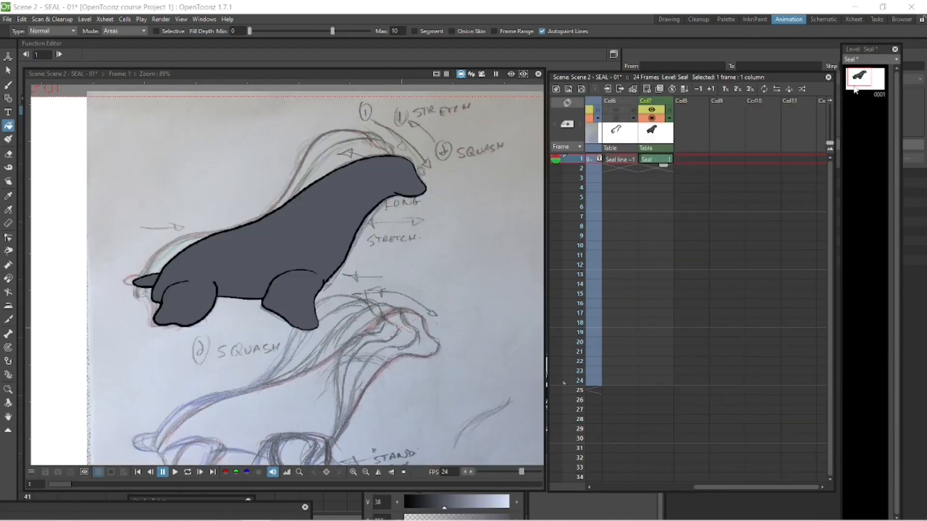
{"action": "left_click", "coordinate": [869, 84]}
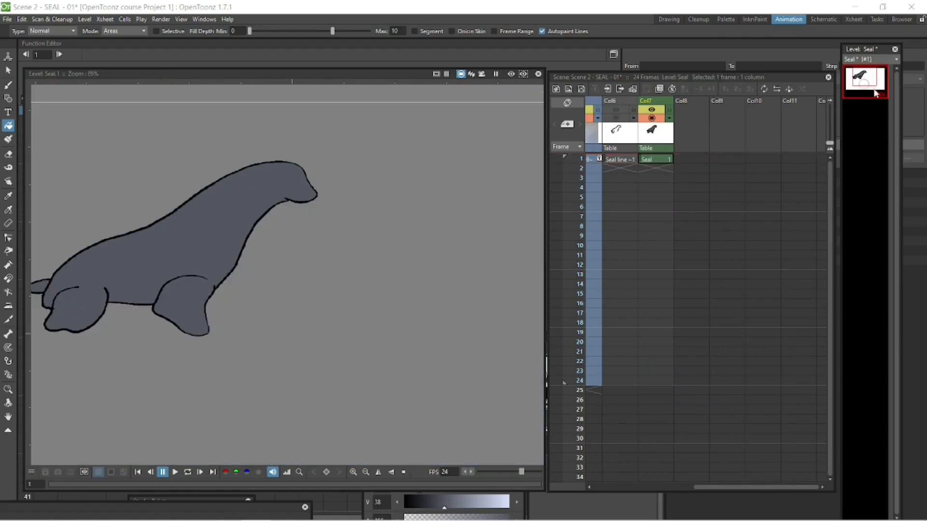
{"action": "left_click", "coordinate": [867, 111]}
{"action": "key", "text": "ctrl+v"}
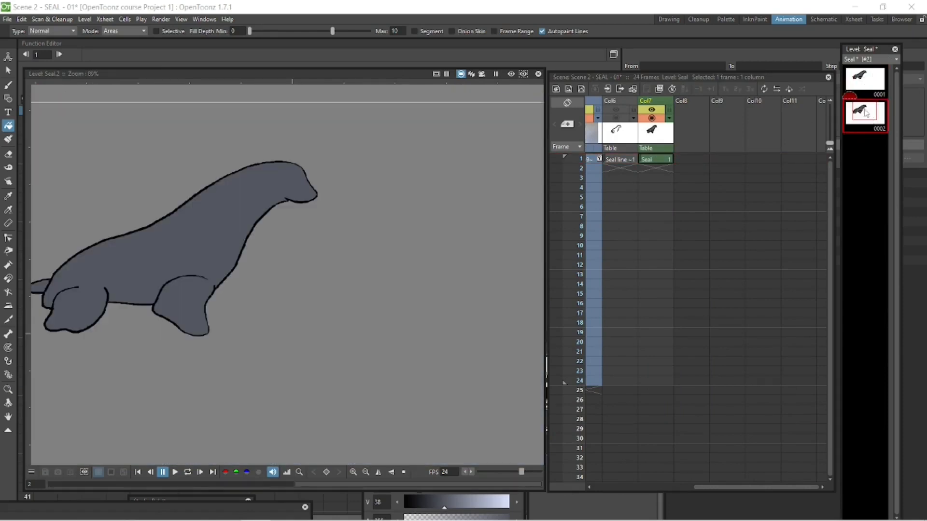
{"action": "left_click_drag", "start_coordinate": [866, 113], "coordinate": [655, 167]}
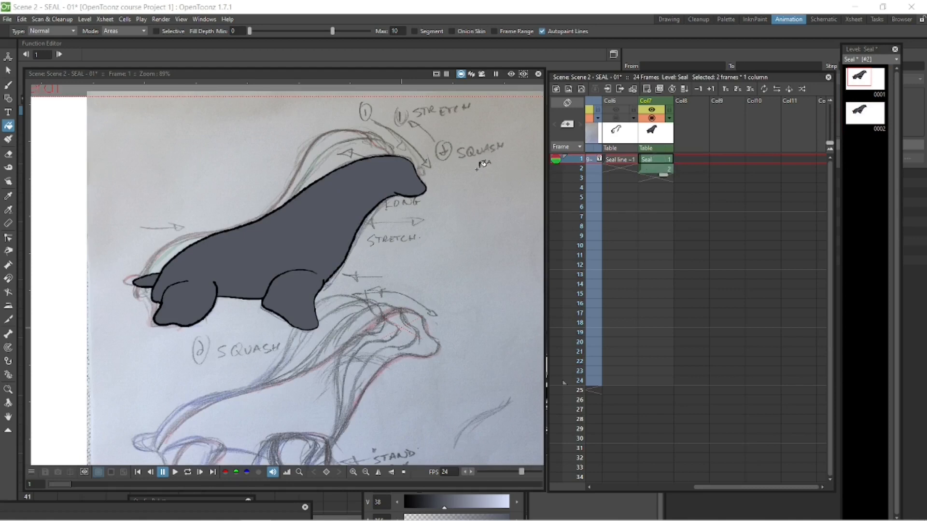
{"action": "left_click", "coordinate": [657, 170]}
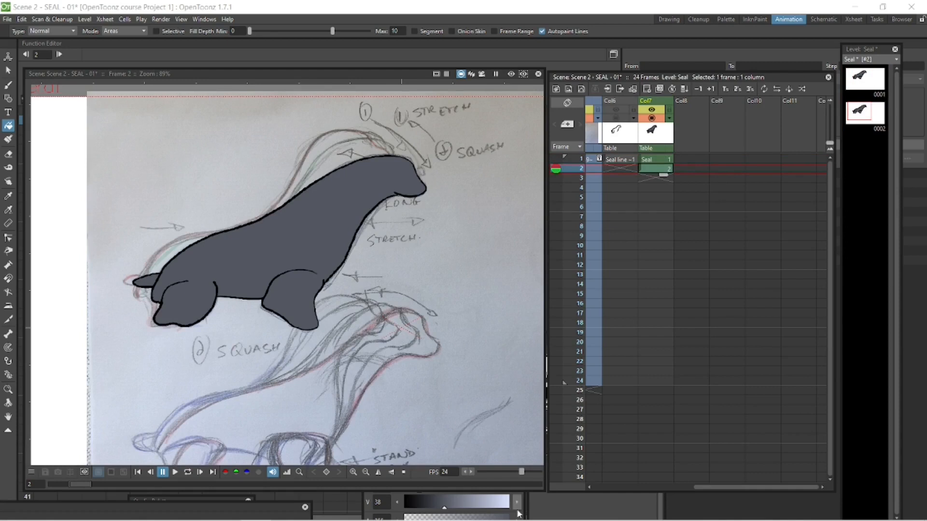
Clear the body fill of the frame 2 drawing by filling it with the transparent color_0.
{"action": "left_click", "coordinate": [538, 501]}
{"action": "left_click", "coordinate": [570, 369]}
{"action": "left_click", "coordinate": [389, 181]}
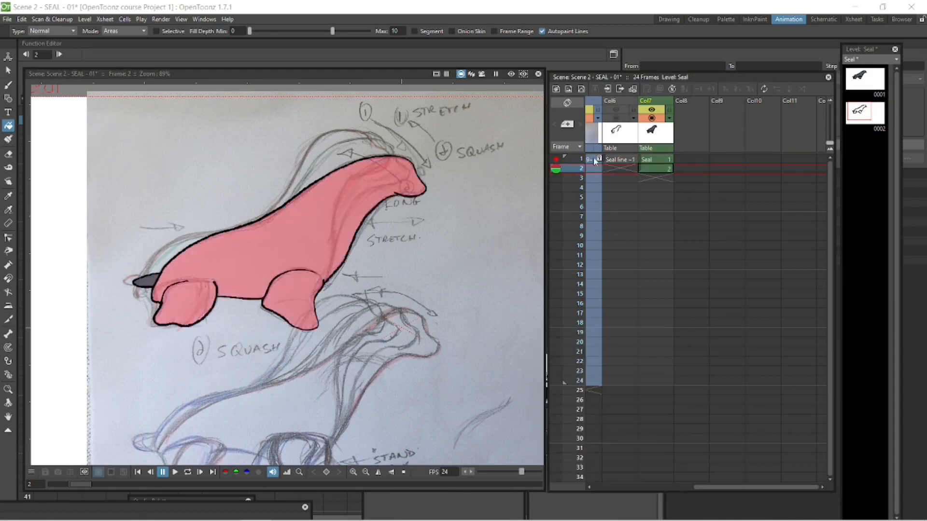
Rotate the seal's head on frame 2 by 7.98° and shift it -6.02 mm in X and 3.98 mm in Y, comparing frames 1 and 2.
{"action": "scroll", "coordinate": [287, 270], "scroll_direction": "up", "scroll_amount": 3}
{"action": "key", "text": "s"}
{"action": "left_click_drag", "start_coordinate": [435, 251], "coordinate": [408, 264]}
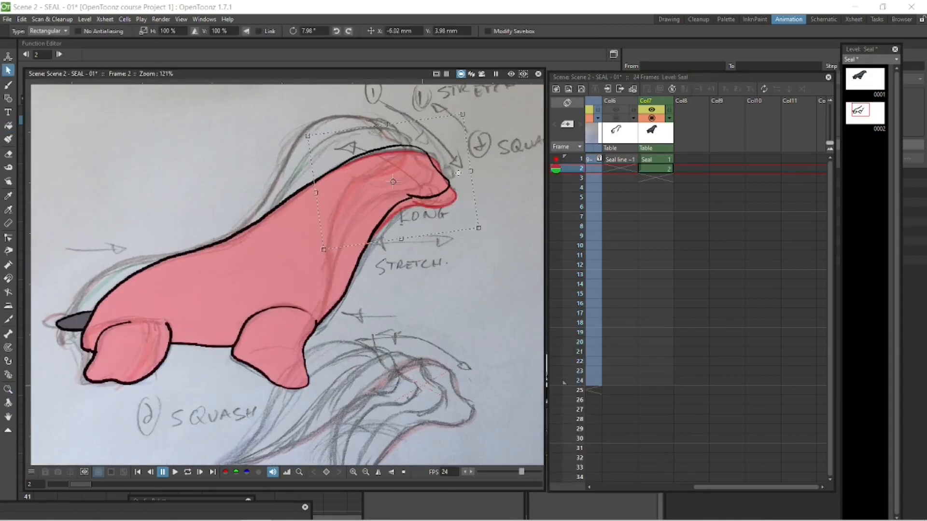
{"action": "left_click", "coordinate": [657, 160]}
{"action": "key", "text": "Down"}
{"action": "key", "text": "Up"}
{"action": "key", "text": "Down"}
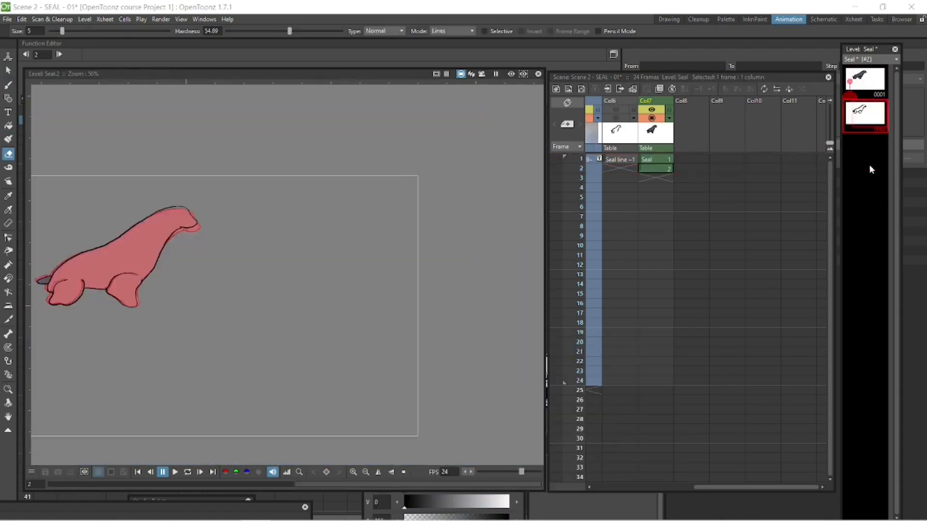
Add copies of the seal drawing on frames 3 and 4 and reposition the front flipper with a rectangular selection.
{"action": "left_click_drag", "start_coordinate": [658, 173], "coordinate": [657, 182]}
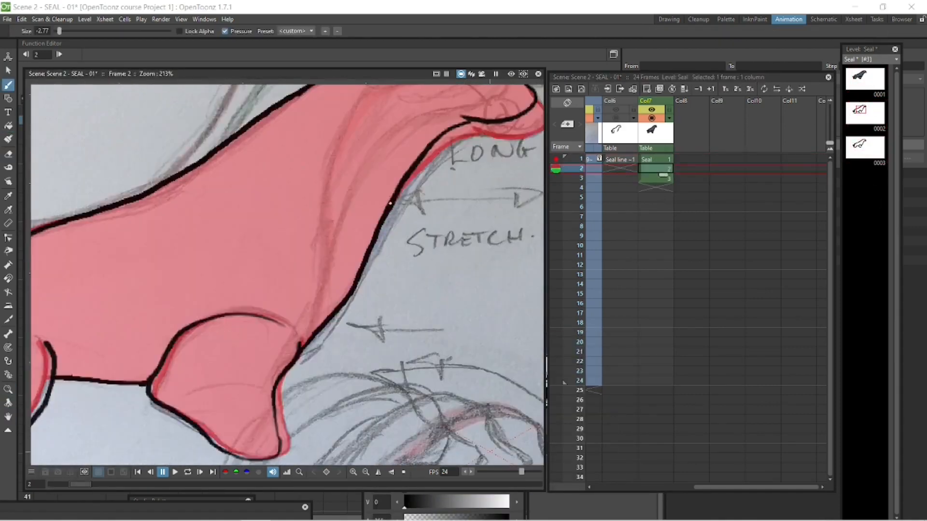
{"action": "key", "text": "s"}
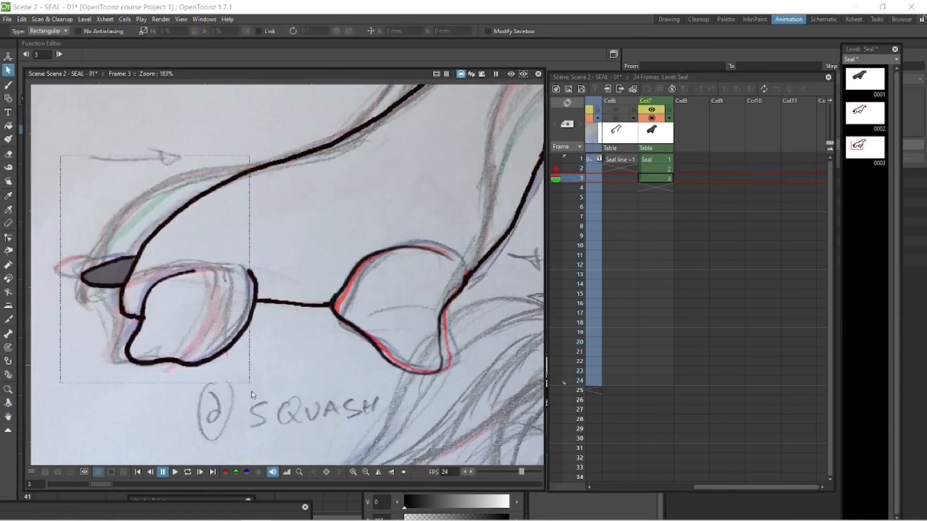
{"action": "key", "text": "z"}
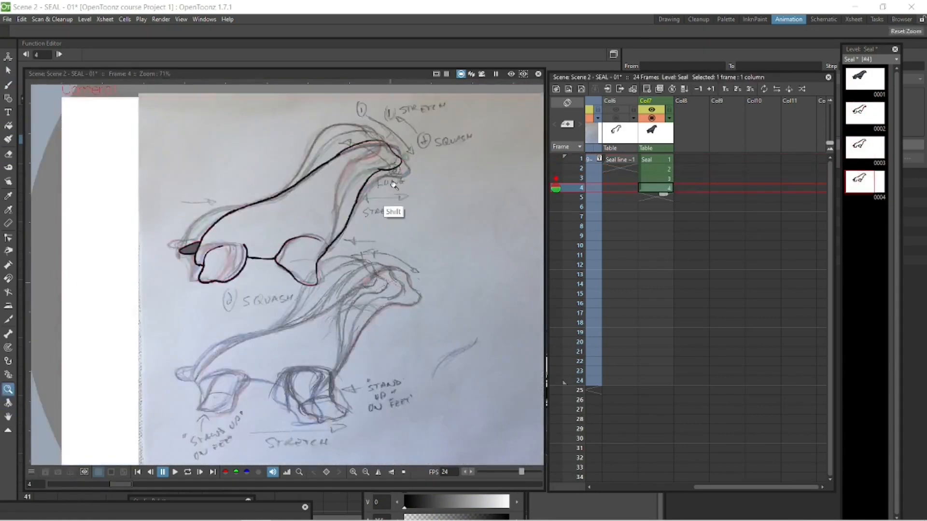
{"action": "key", "text": "s"}
{"action": "left_click_drag", "start_coordinate": [282, 258], "coordinate": [405, 389]}
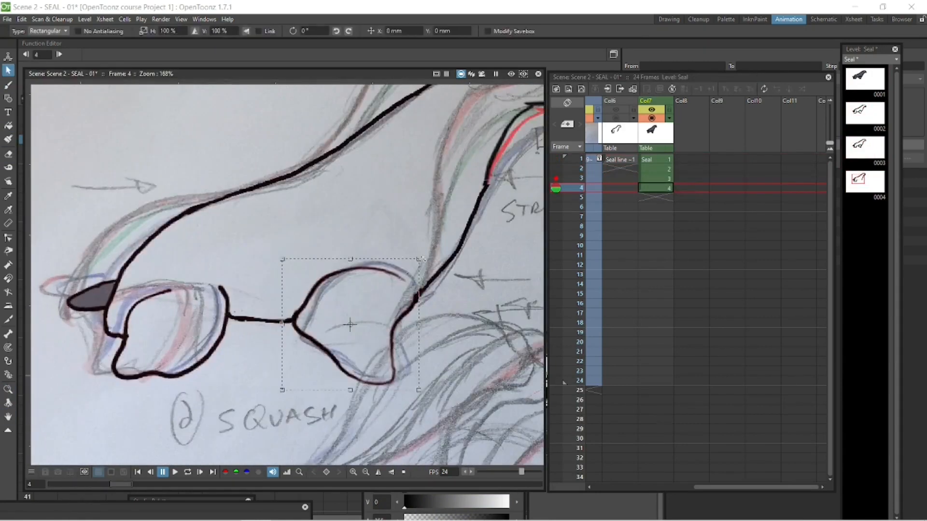
{"action": "left_click_drag", "start_coordinate": [347, 325], "coordinate": [341, 320]}
Clean up the belly and chest lines on frame 3 with the eraser and brush, checking against neighbouring frames.
{"action": "key", "text": "a"}
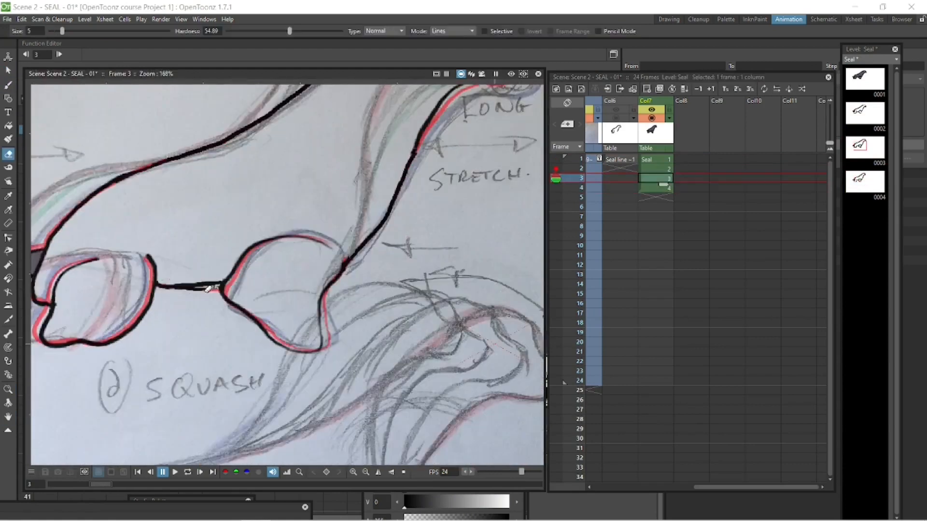
{"action": "left_click", "coordinate": [655, 160]}
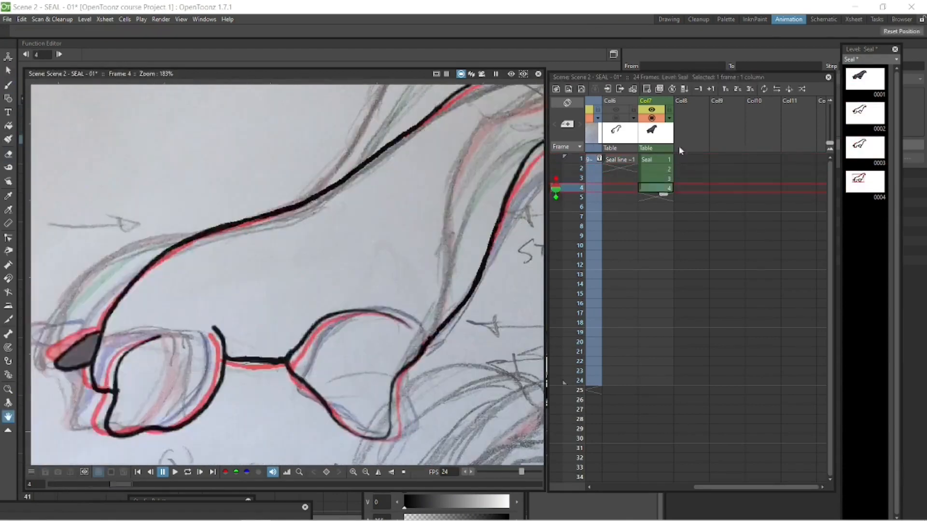
{"action": "scroll", "coordinate": [278, 252], "scroll_direction": "up", "scroll_amount": 3}
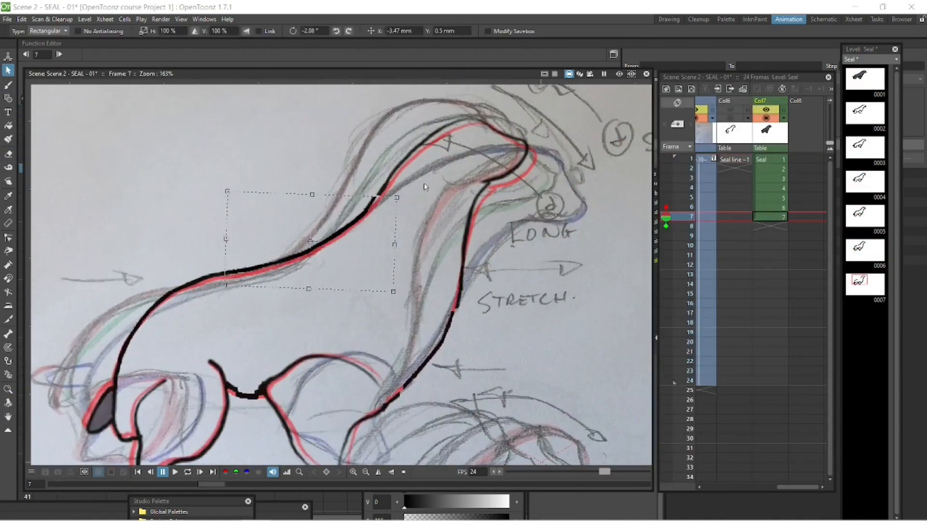
Reframe the eight Seal drawings so each is held for two frames, and play the animation in a loop.
{"action": "key", "text": "e"}
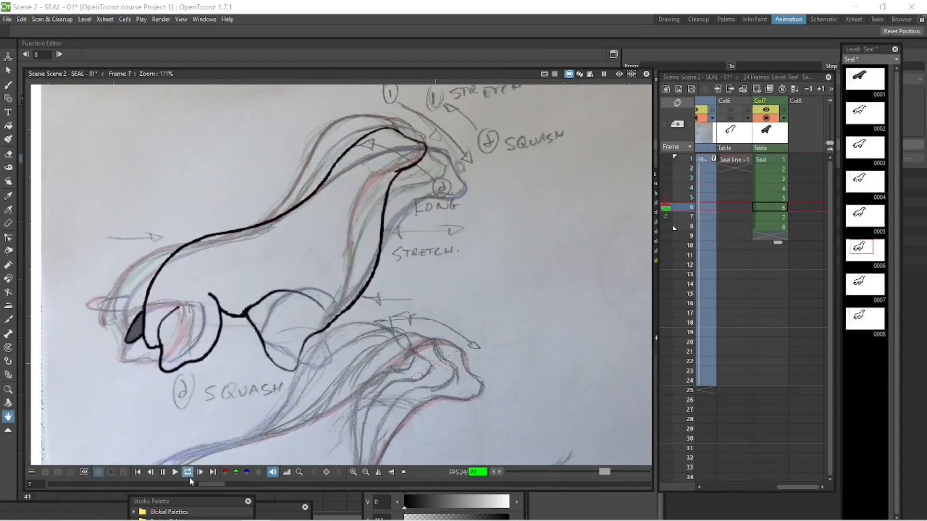
{"action": "left_click", "coordinate": [163, 472]}
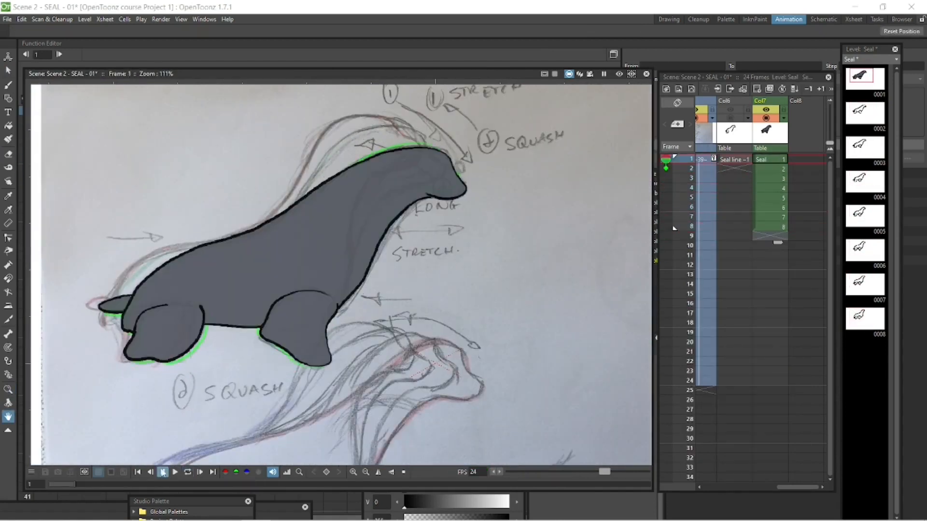
{"action": "right_click", "coordinate": [770, 227]}
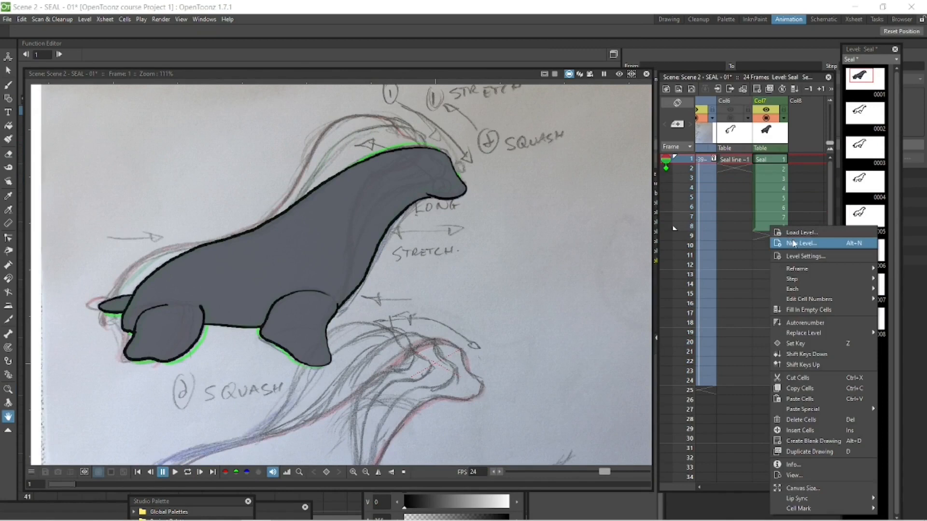
{"action": "mouse_move", "coordinate": [801, 268]}
{"action": "left_click", "coordinate": [711, 280]}
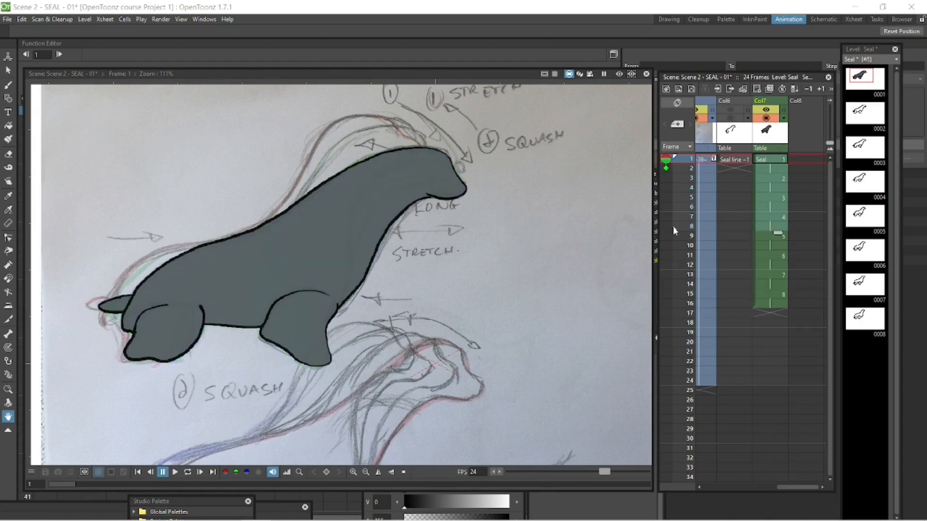
{"action": "left_click", "coordinate": [188, 473]}
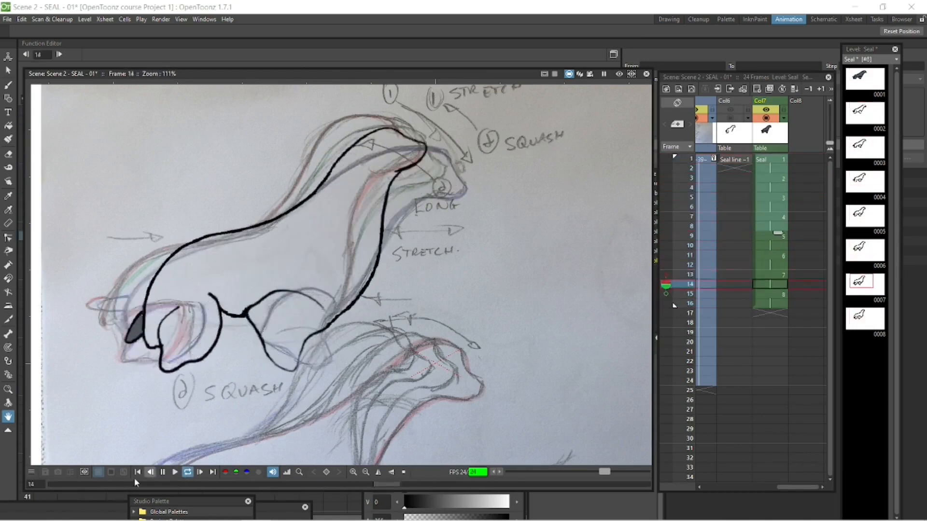
{"action": "left_click", "coordinate": [164, 473]}
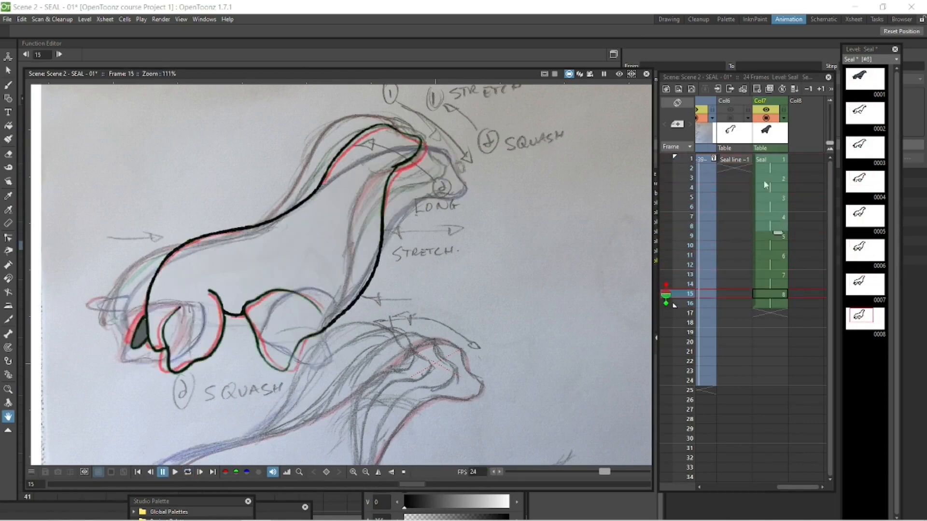
Fill the seal's body with color_2 on drawings 2 through 8, at frames 3, 5, 7, 9, 11, 13 and 15.
{"action": "left_click", "coordinate": [770, 160]}
{"action": "left_click", "coordinate": [776, 179]}
{"action": "left_click", "coordinate": [548, 501]}
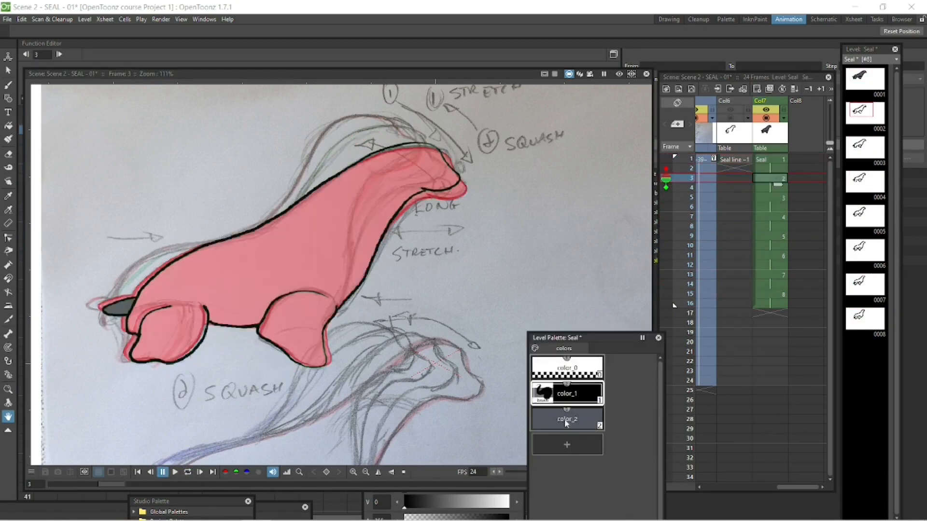
{"action": "left_click", "coordinate": [566, 420]}
{"action": "left_click", "coordinate": [10, 126]}
{"action": "left_click", "coordinate": [360, 218]}
{"action": "left_click", "coordinate": [774, 199]}
{"action": "left_click", "coordinate": [333, 232]}
{"action": "left_click", "coordinate": [773, 218]}
{"action": "left_click", "coordinate": [328, 237]}
{"action": "left_click", "coordinate": [773, 238]}
{"action": "left_click", "coordinate": [323, 244]}
{"action": "left_click", "coordinate": [776, 257]}
{"action": "left_click", "coordinate": [329, 239]}
{"action": "left_click", "coordinate": [776, 276]}
{"action": "left_click", "coordinate": [331, 239]}
{"action": "left_click", "coordinate": [776, 296]}
{"action": "left_click", "coordinate": [334, 239]}
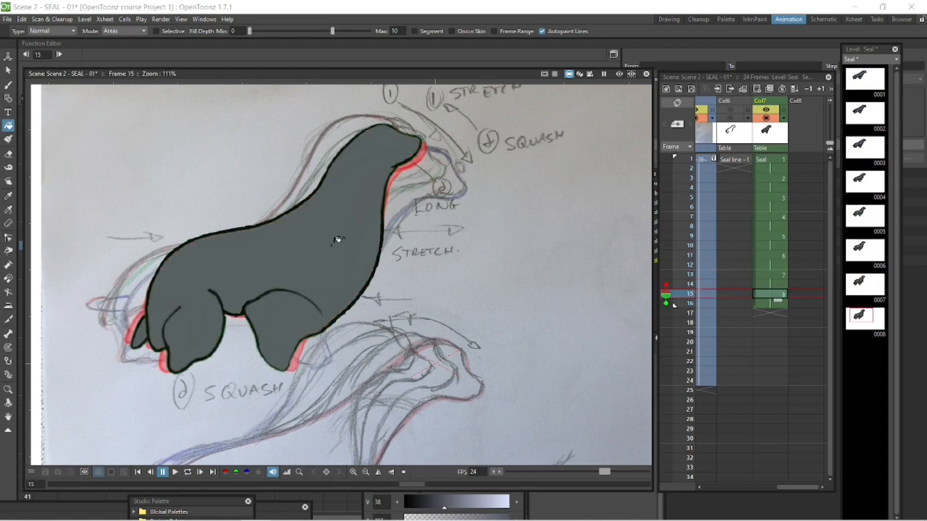
Play the coloured seal animation in a loop and step through its frames to check the outlines.
{"action": "left_click", "coordinate": [188, 474]}
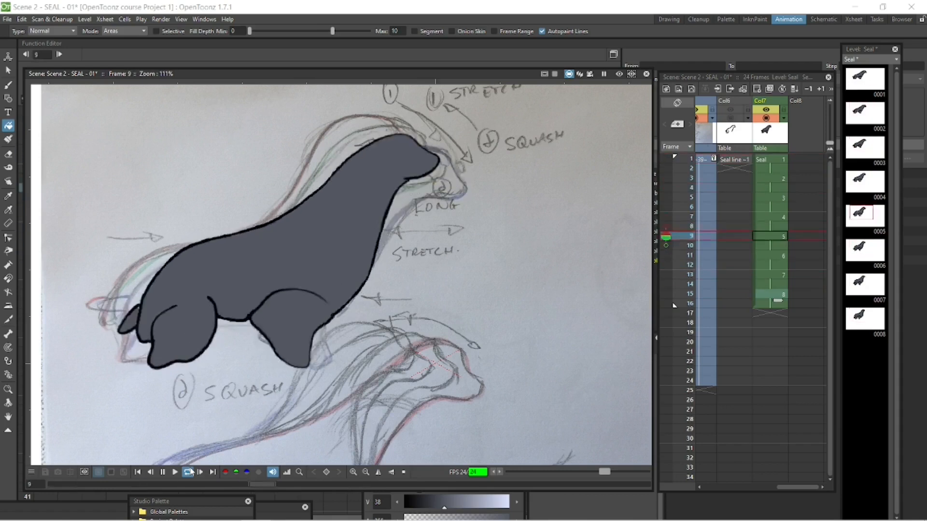
{"action": "left_click", "coordinate": [780, 159]}
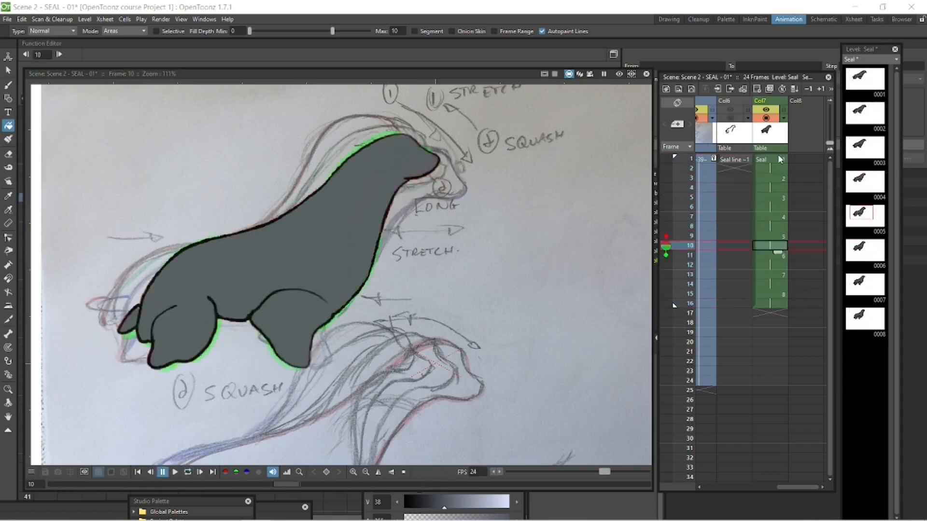
{"action": "key", "text": "Down"}
{"action": "key", "text": "Down"}
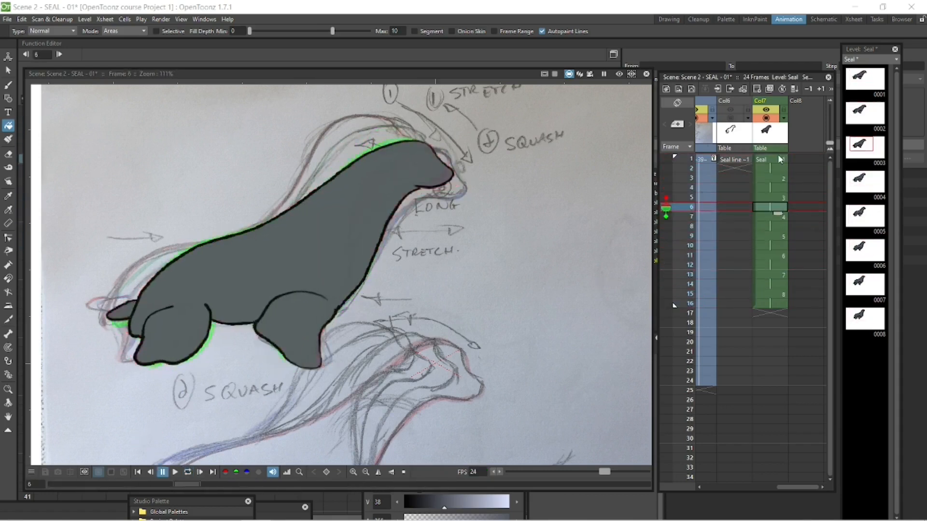
Redraw the seal's lower chest line on frame 5 with a color_1 brush stroke and trim it with the eraser.
{"action": "key", "text": "Up"}
{"action": "key", "text": "a"}
{"action": "scroll", "coordinate": [437, 290], "scroll_direction": "up", "scroll_amount": 4}
{"action": "key", "text": "b"}
{"action": "left_click", "coordinate": [598, 502]}
{"action": "left_click", "coordinate": [581, 391]}
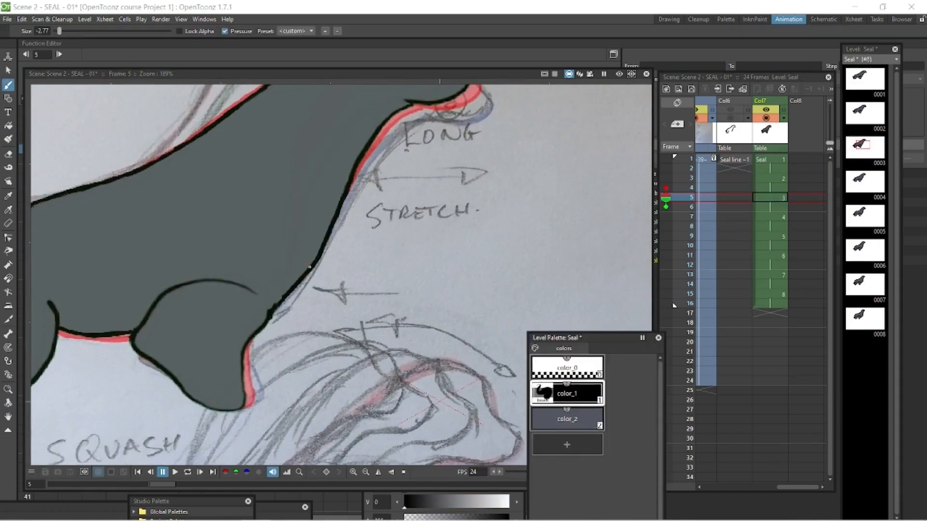
{"action": "left_click_drag", "start_coordinate": [316, 266], "coordinate": [290, 297]}
{"action": "key", "text": "a"}
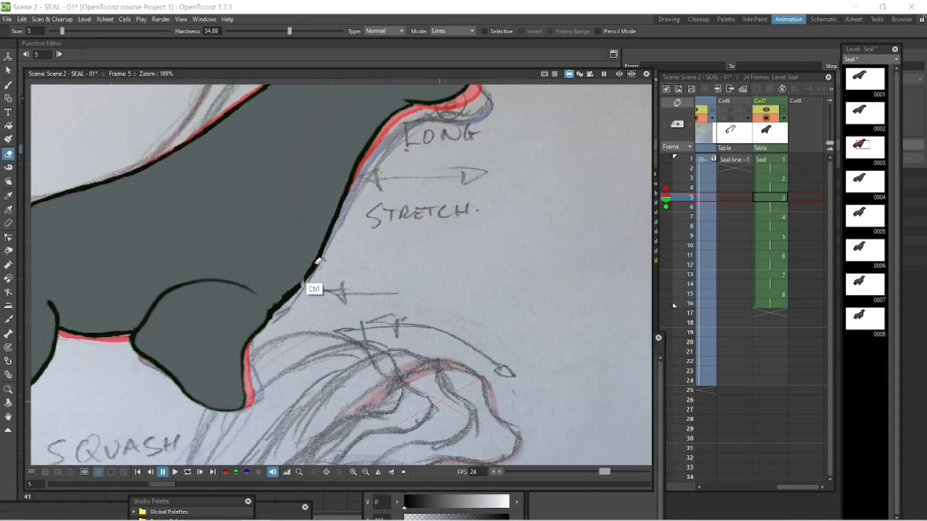
Redraw the seal's lower chest line with the brush and trim it with the eraser on frames 3, 7 and 11.
{"action": "key", "text": "b"}
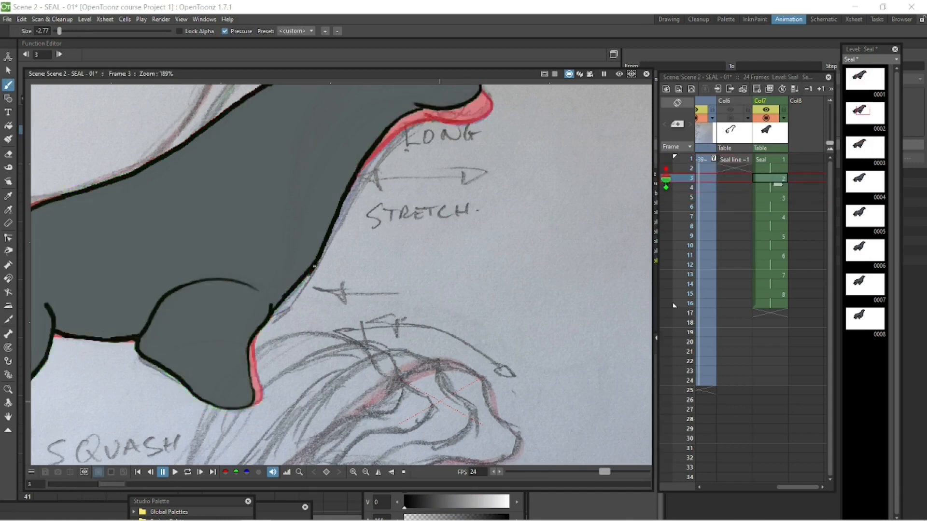
{"action": "key", "text": "a"}
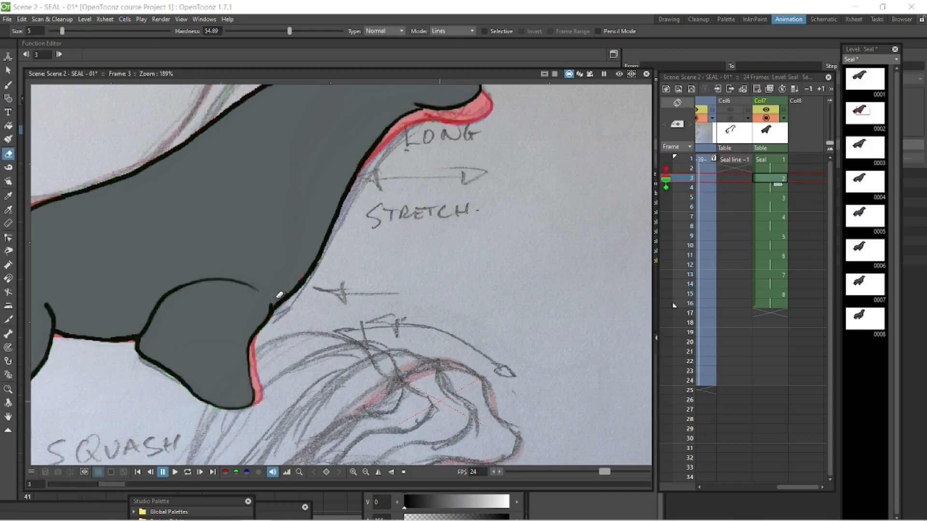
{"action": "key", "text": "b"}
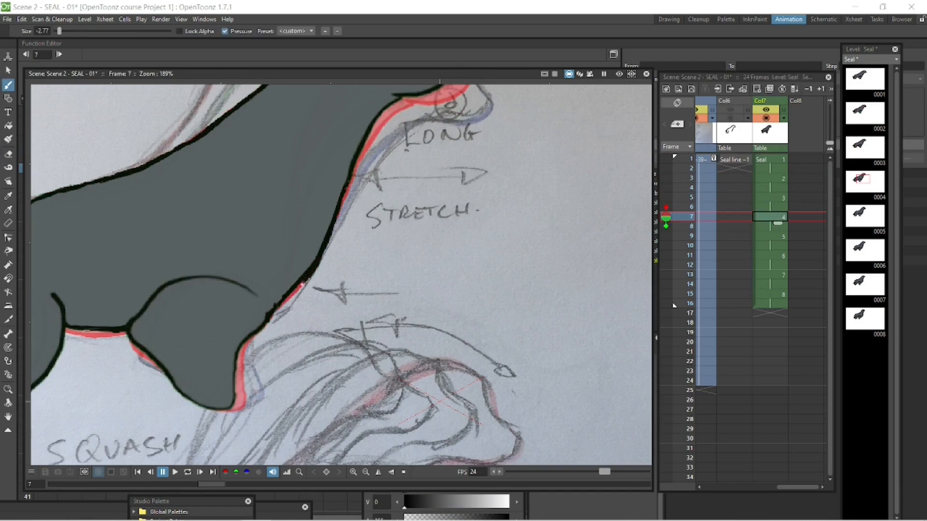
{"action": "key", "text": "a"}
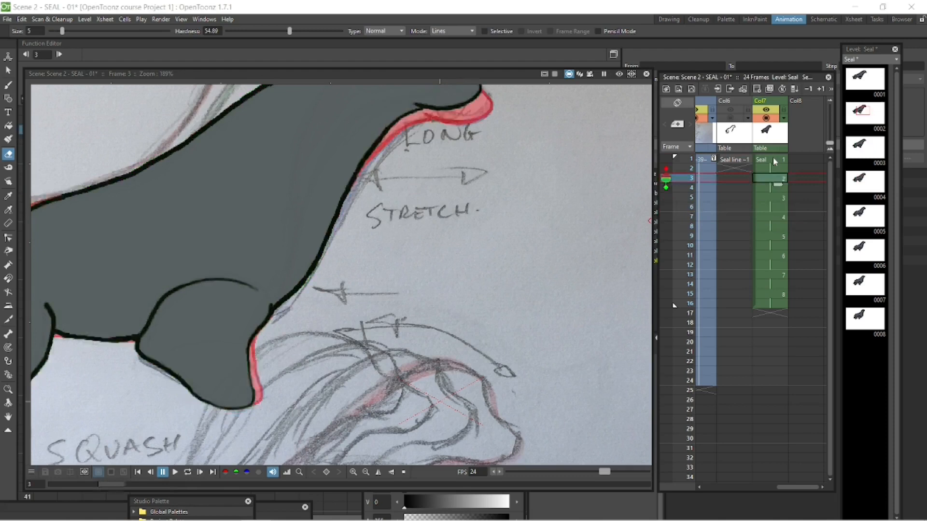
{"action": "key", "text": "b"}
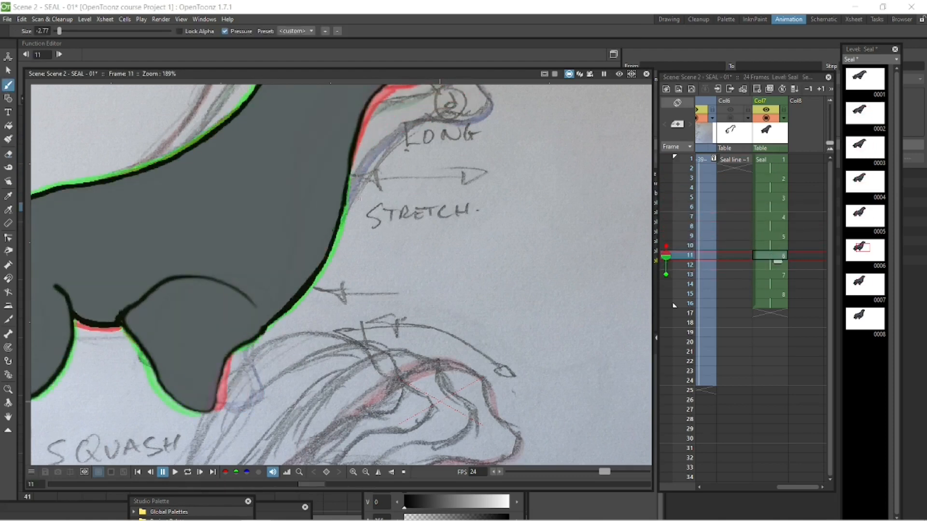
{"action": "key", "text": "a"}
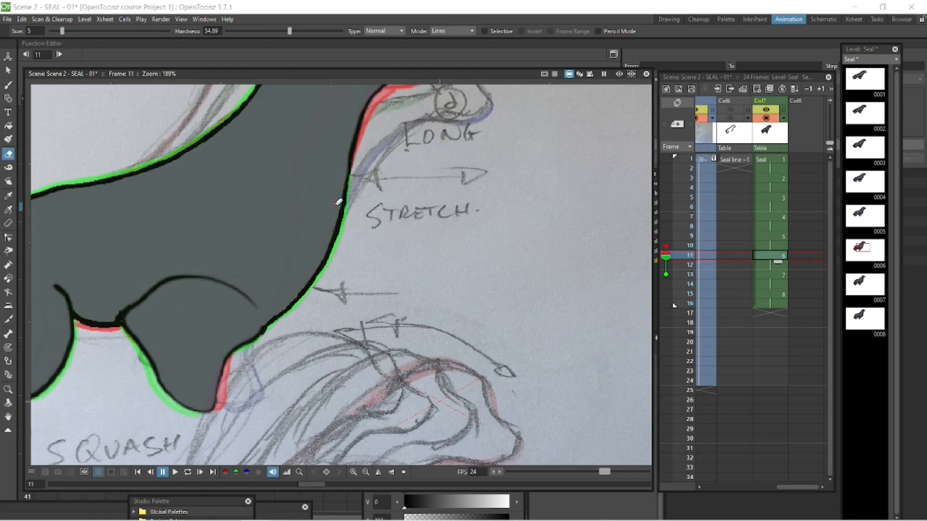
Play the seal animation in a loop to check the redrawn chest lines.
{"action": "scroll", "coordinate": [449, 321], "scroll_direction": "down", "scroll_amount": 3}
{"action": "left_click", "coordinate": [188, 472]}
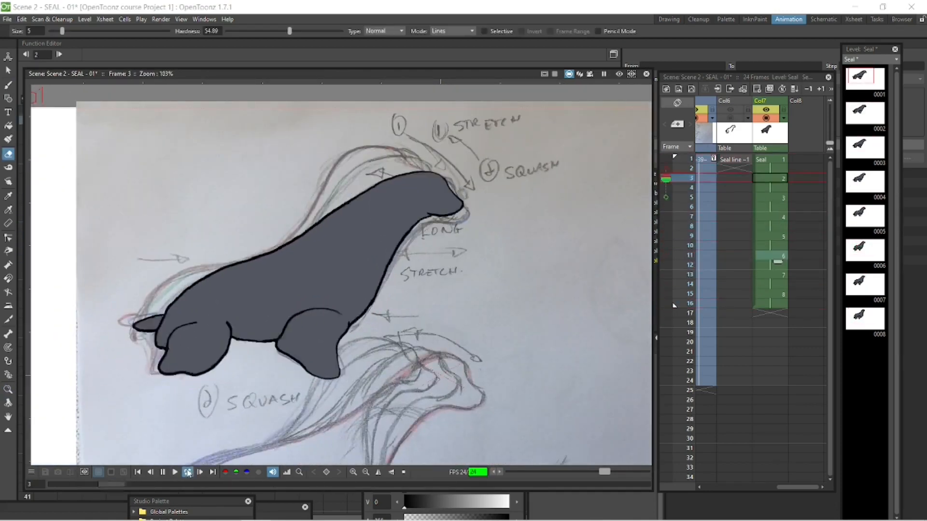
{"action": "left_click", "coordinate": [163, 472]}
Set the Fill tool's type to Pick+Freehand and fill the small unpainted gaps along the tail and back outline on frame 1 with color_2.
{"action": "left_click", "coordinate": [783, 161]}
{"action": "scroll", "coordinate": [299, 227], "scroll_direction": "up", "scroll_amount": 6}
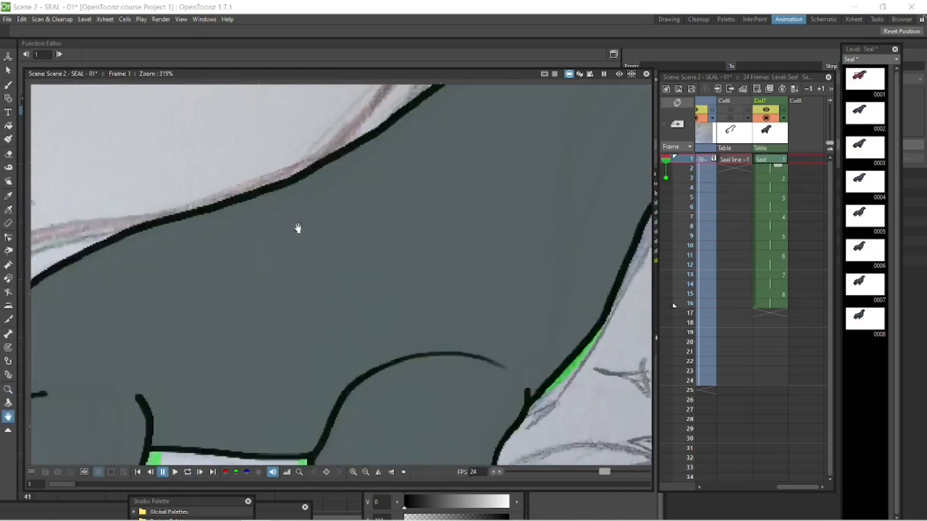
{"action": "left_click", "coordinate": [10, 140]}
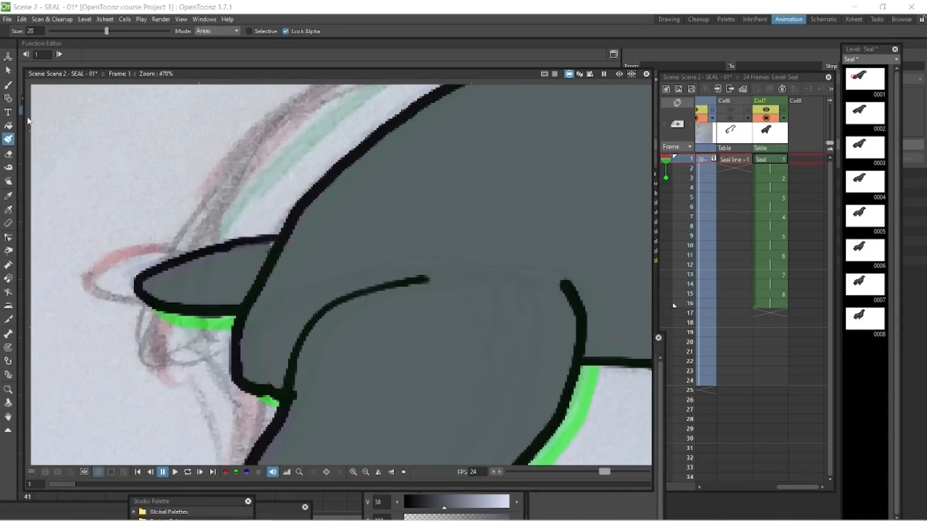
{"action": "left_click", "coordinate": [9, 126]}
{"action": "left_click_drag", "start_coordinate": [372, 31], "coordinate": [367, 32]}
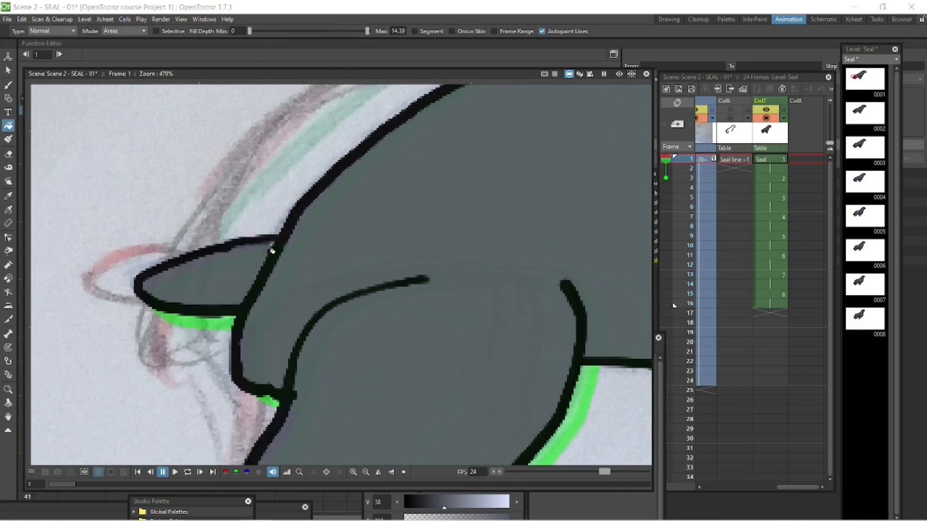
{"action": "left_click", "coordinate": [531, 500]}
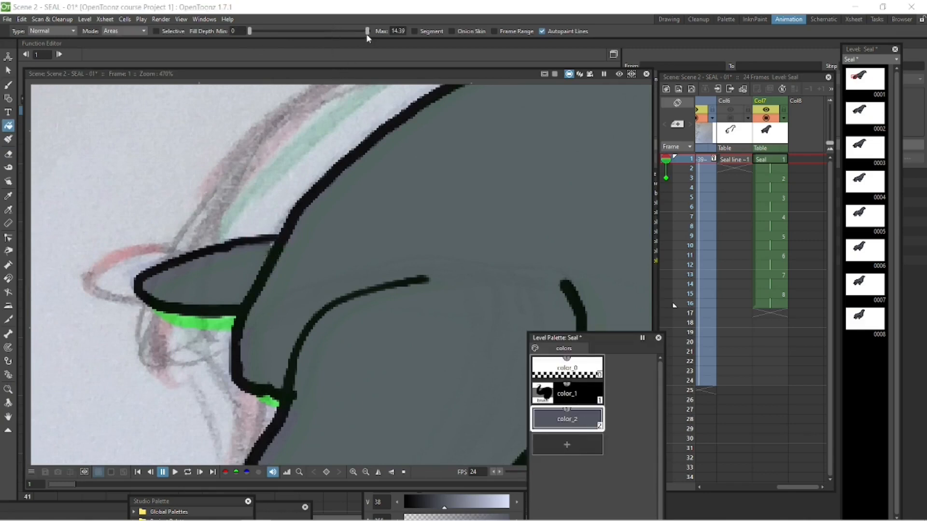
{"action": "left_click", "coordinate": [71, 29]}
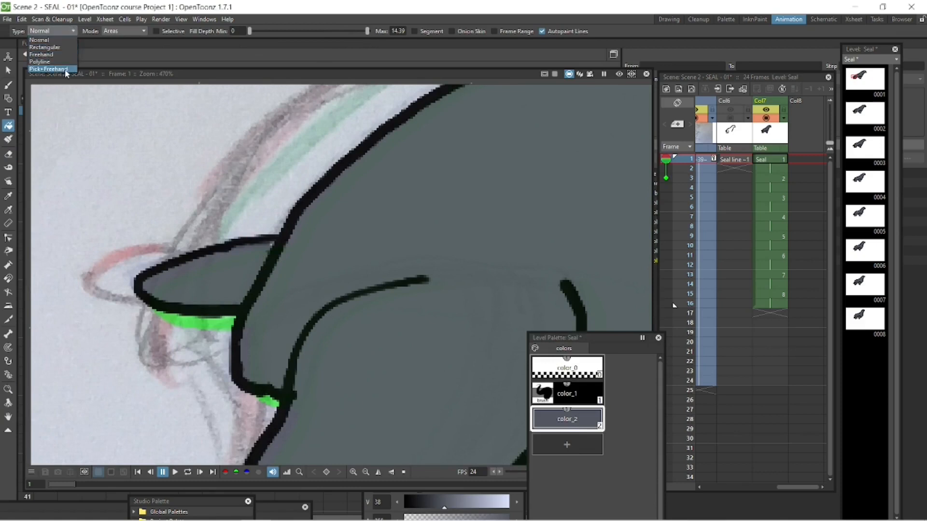
{"action": "left_click", "coordinate": [49, 68]}
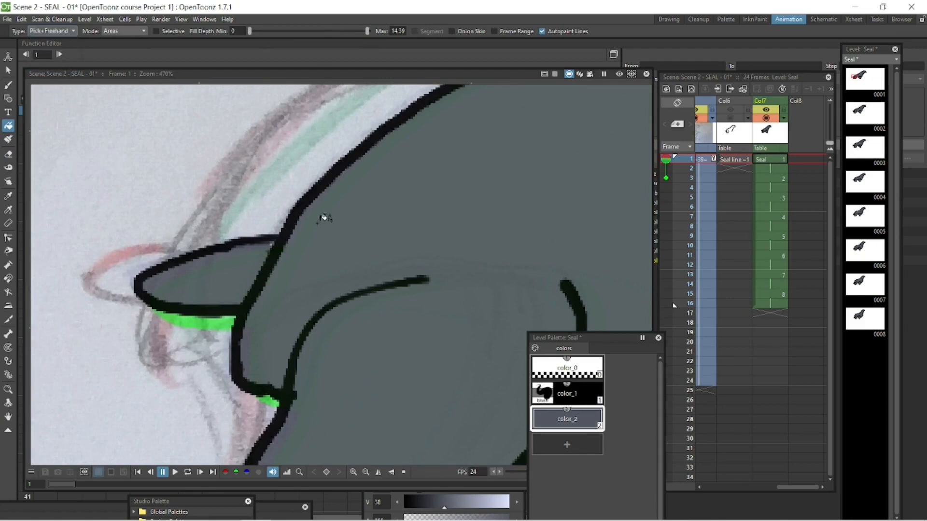
{"action": "left_click", "coordinate": [337, 212]}
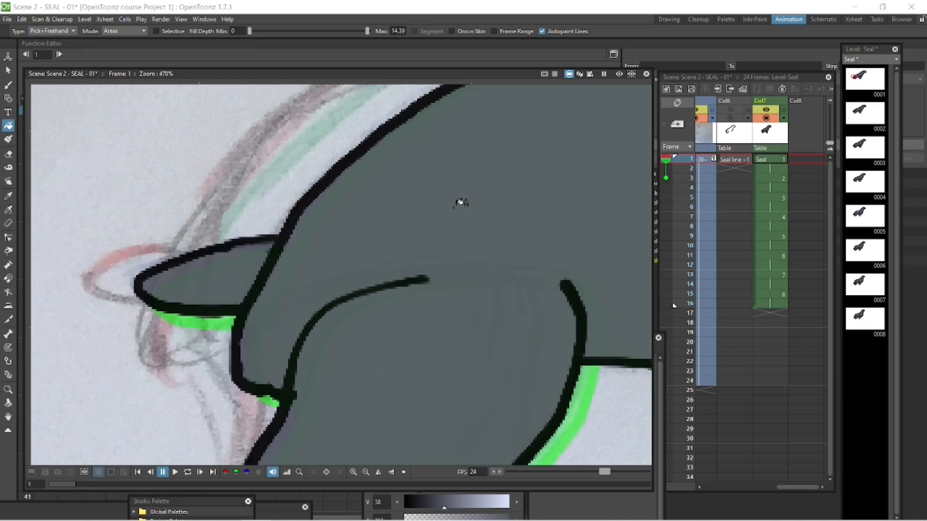
Fill the remaining gaps between the body colour and outline on drawings 2 to 5, at frames 3, 5, 7 and 9.
{"action": "left_click", "coordinate": [774, 180]}
{"action": "mouse_move", "coordinate": [359, 245]}
{"action": "left_mouse_down"}
{"action": "mouse_move", "coordinate": [347, 236]}
{"action": "mouse_move", "coordinate": [337, 288]}
{"action": "left_mouse_up"}
{"action": "left_click", "coordinate": [778, 198]}
{"action": "left_click", "coordinate": [779, 218]}
{"action": "mouse_move", "coordinate": [378, 263]}
{"action": "left_mouse_down"}
{"action": "mouse_move", "coordinate": [368, 244]}
{"action": "mouse_move", "coordinate": [369, 266]}
{"action": "left_mouse_up"}
{"action": "left_click", "coordinate": [778, 236]}
{"action": "key", "text": "p"}
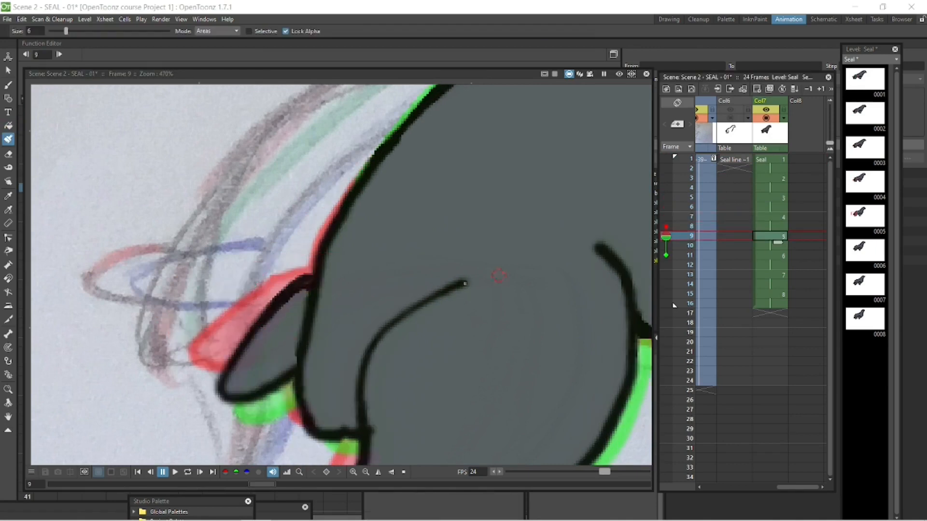
Fill the remaining gaps along the outline on drawings 6, 7 and 8 with the Pick+Freehand fill.
{"action": "left_click", "coordinate": [781, 258]}
{"action": "left_click", "coordinate": [8, 126]}
{"action": "left_click", "coordinate": [774, 276]}
{"action": "left_click_drag", "start_coordinate": [777, 303], "coordinate": [772, 295]}
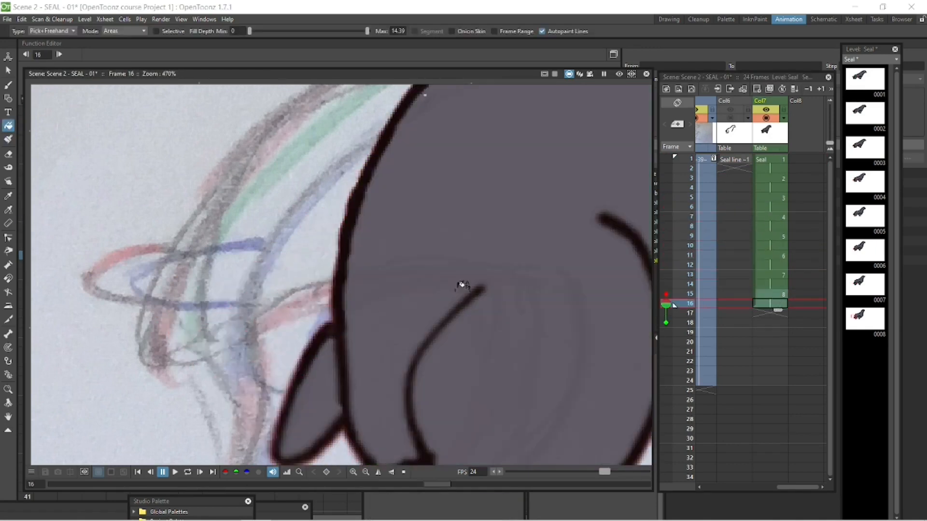
{"action": "left_click_drag", "start_coordinate": [439, 121], "coordinate": [349, 219]}
{"action": "key", "text": "comma"}
{"action": "key", "text": "shift+space"}
{"action": "left_click_drag", "start_coordinate": [399, 188], "coordinate": [386, 224]}
{"action": "key", "text": "space"}
{"action": "left_click_drag", "start_coordinate": [620, 111], "coordinate": [333, 309]}
{"action": "left_click_drag", "start_coordinate": [449, 309], "coordinate": [500, 245]}
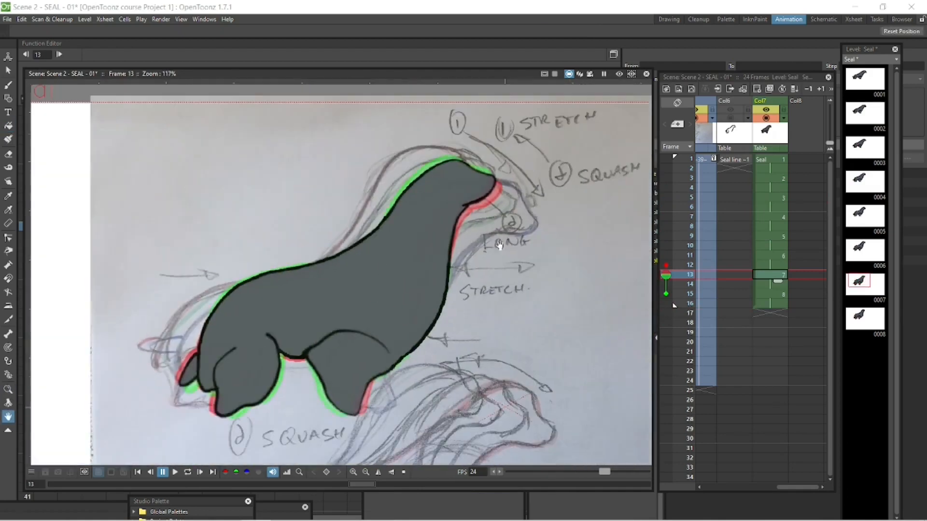
Play the animation in a loop and examine the belly outline and body fill on frames 15, 13, 7 and 9.
{"action": "left_click", "coordinate": [187, 472]}
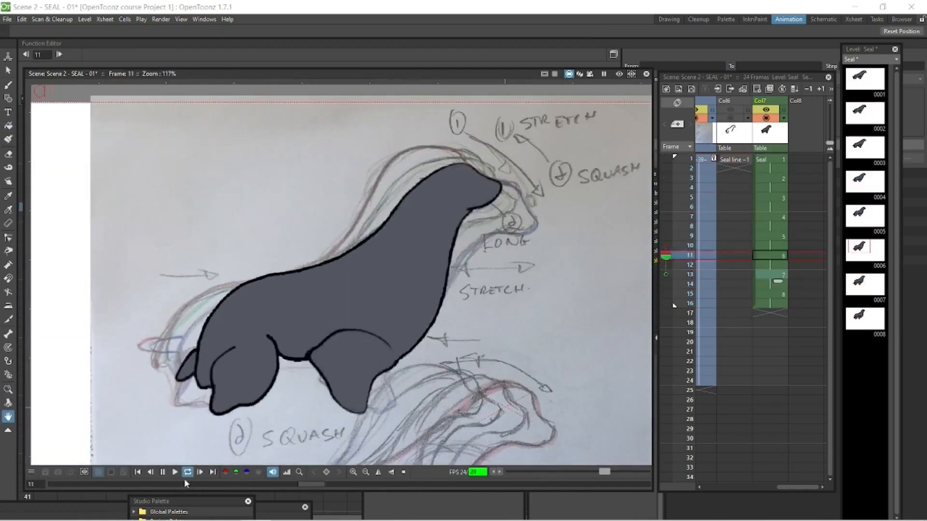
{"action": "left_click", "coordinate": [163, 472]}
{"action": "scroll", "coordinate": [333, 357], "scroll_direction": "up", "scroll_amount": 5}
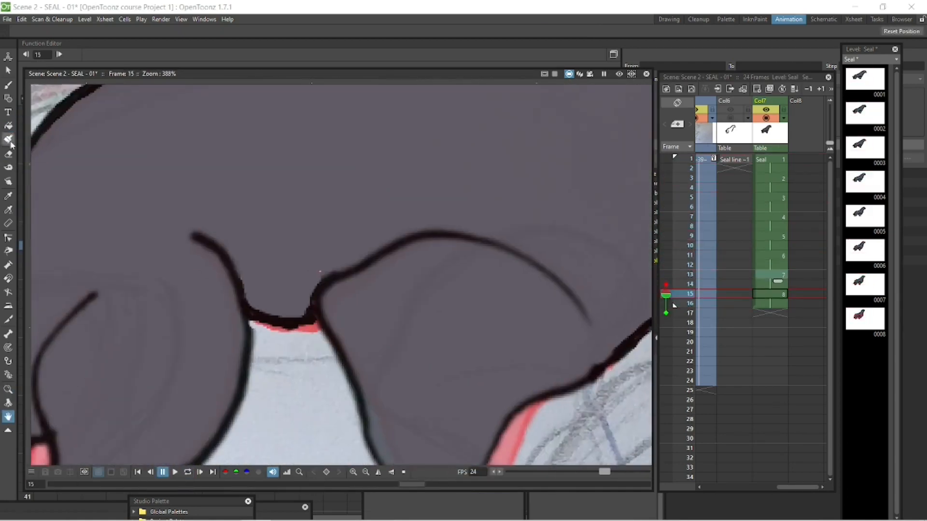
{"action": "key", "text": "comma"}
{"action": "key", "text": "comma"}
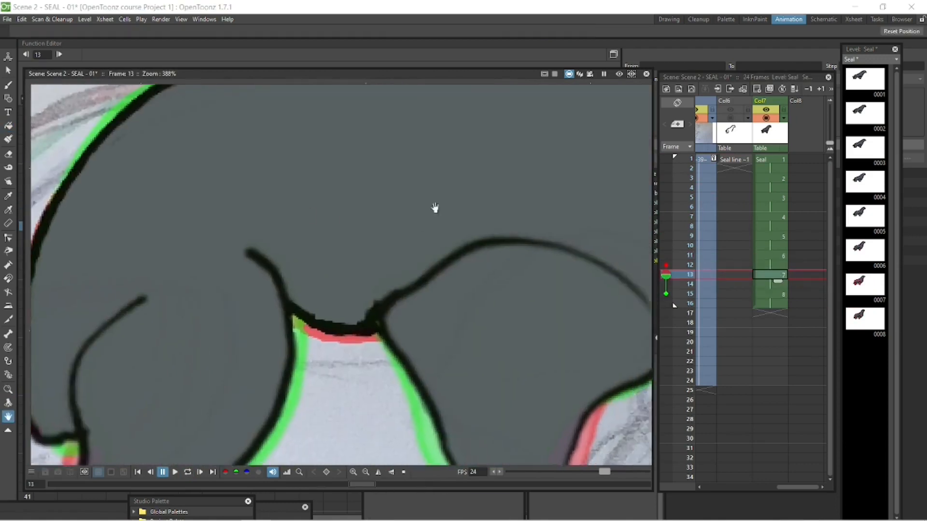
{"action": "scroll", "coordinate": [434, 207], "scroll_direction": "down", "scroll_amount": 3}
{"action": "left_click", "coordinate": [772, 217]}
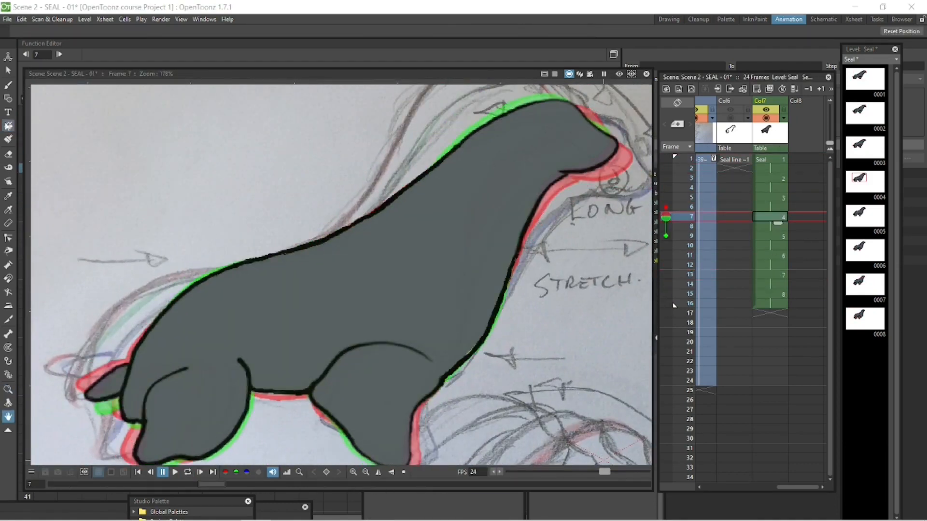
{"action": "key", "text": "f"}
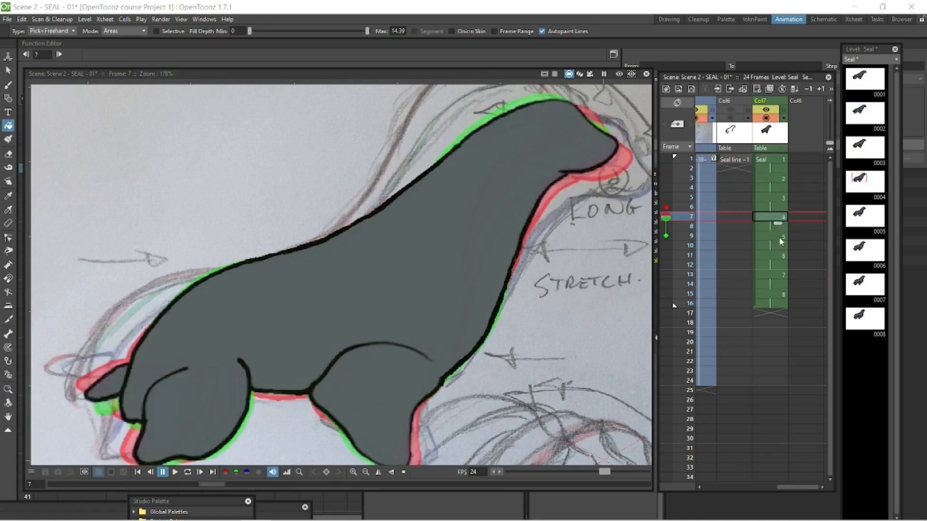
{"action": "left_click", "coordinate": [780, 238]}
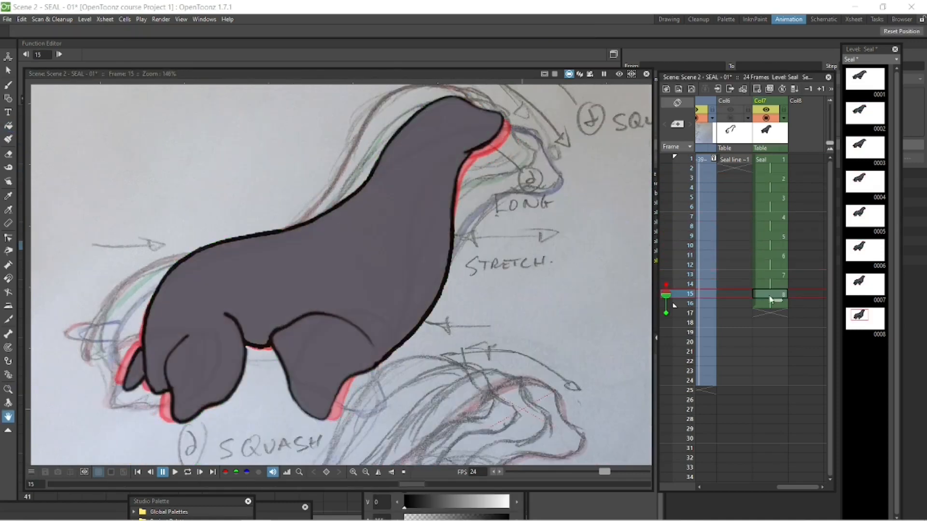